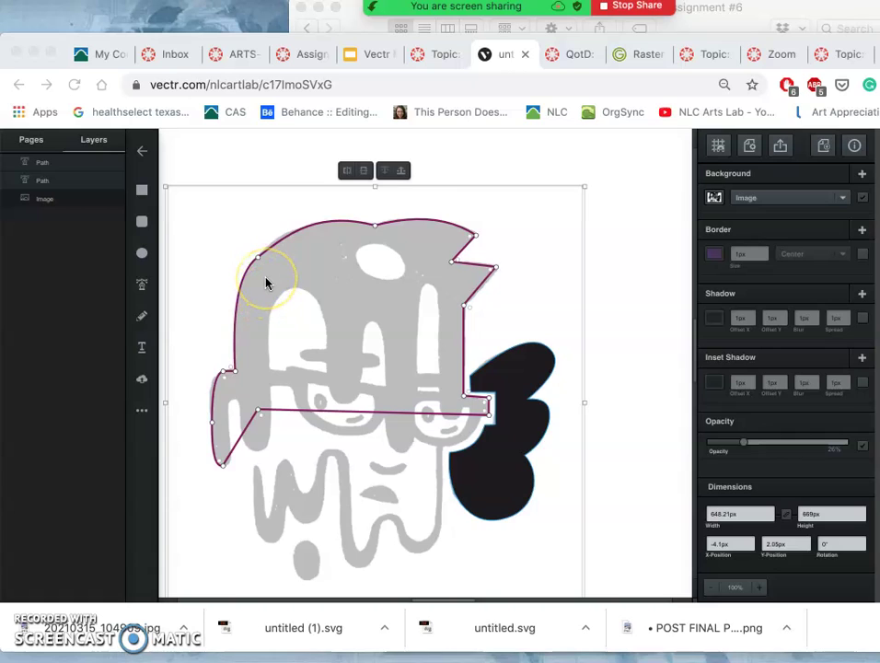
Open the purple hair outline path for node editing around its upper-left curve.
click(216, 151)
key(super+plus)
key(super+plus)
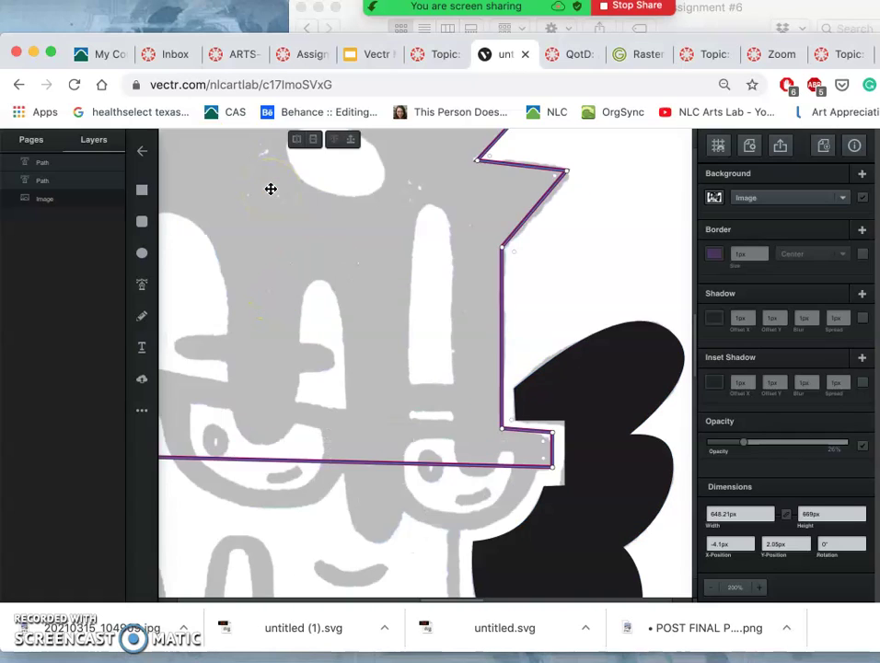
scroll(271, 189, up, 2)
scroll(271, 189, left, 2)
scroll(271, 189, up, 5)
scroll(270, 189, left, 5)
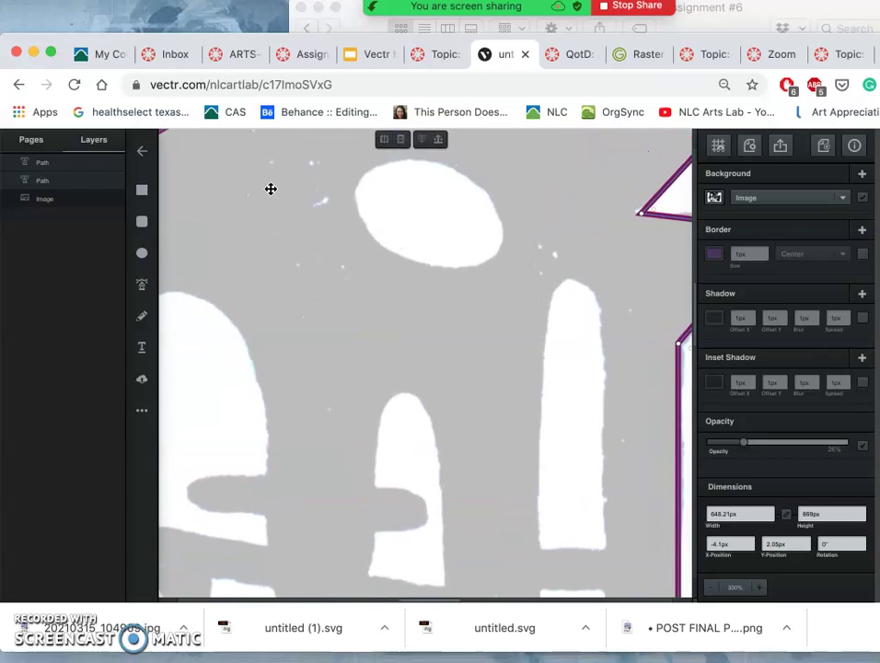
click(274, 196)
scroll(275, 197, right, 1)
scroll(275, 198, down, 1)
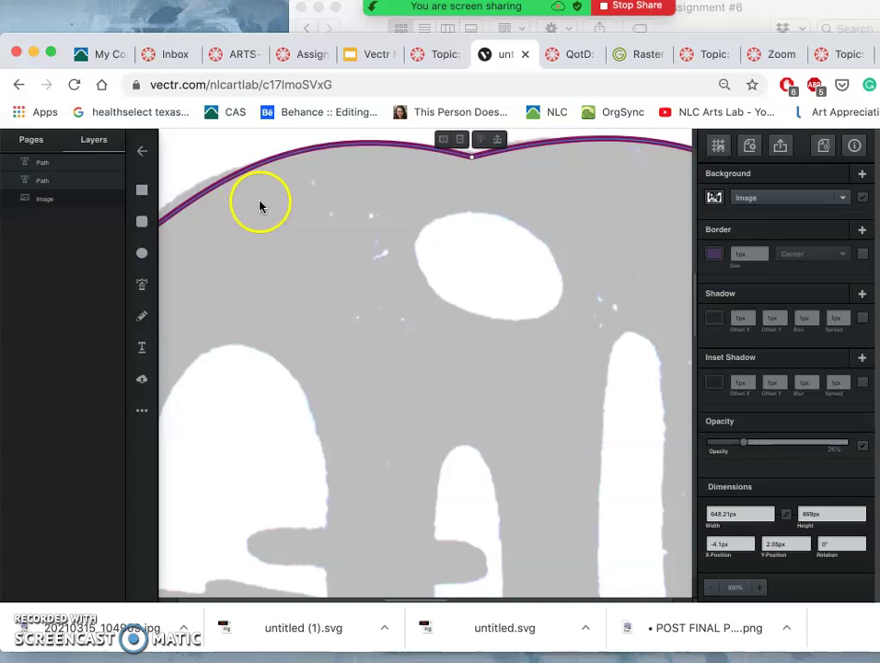
key(space)
drag(334, 236, 575, 354)
click(452, 322)
drag(449, 325, 395, 359)
mouse_move(332, 373)
mouse_down()
mouse_move(386, 314)
mouse_move(387, 324)
mouse_up()
double_click(387, 324)
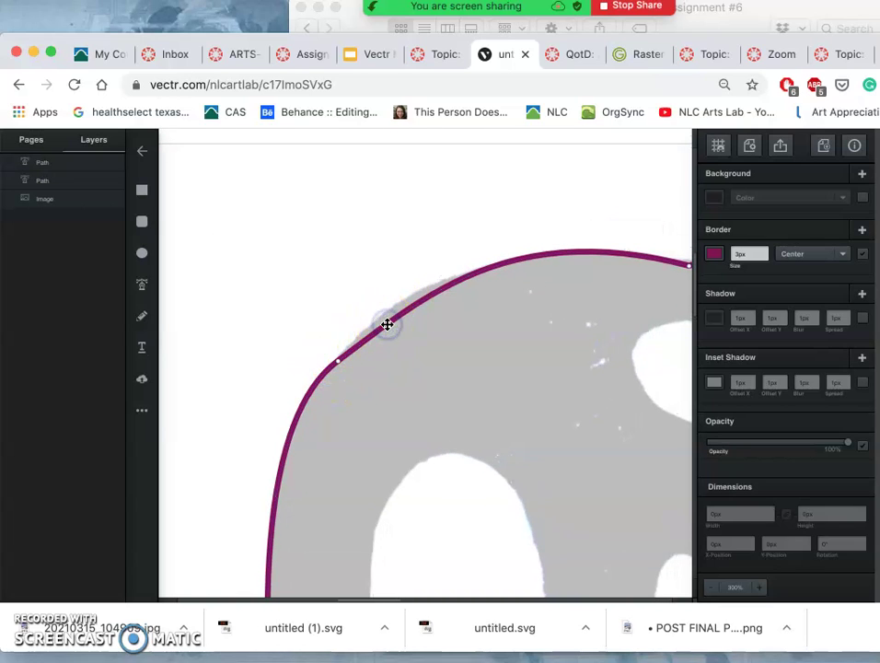
Reshape the segment above the outline's upper-left node with its curve handle to follow the grey hair edge.
click(337, 361)
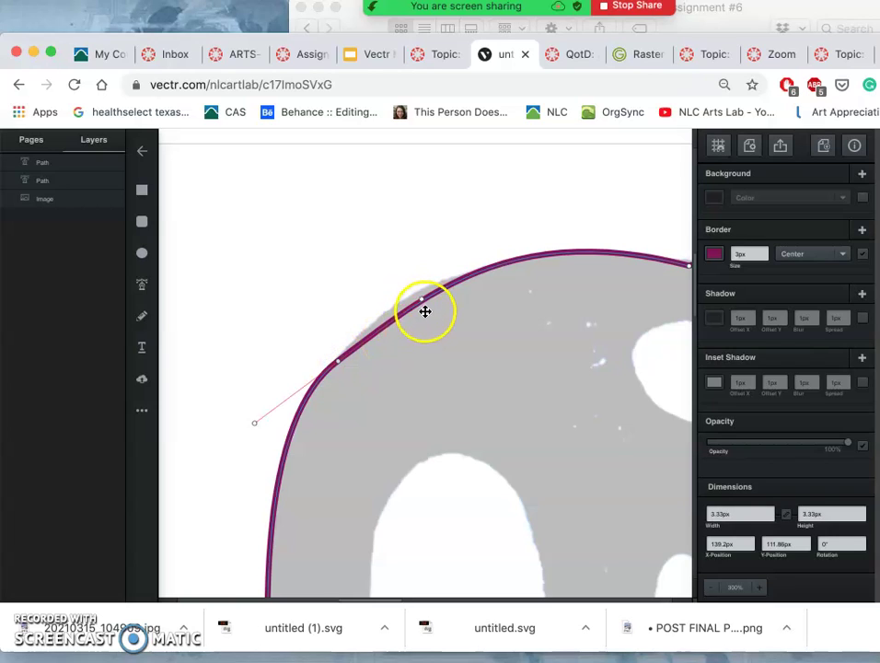
mouse_move(426, 311)
mouse_down()
mouse_move(407, 289)
mouse_move(377, 304)
mouse_up()
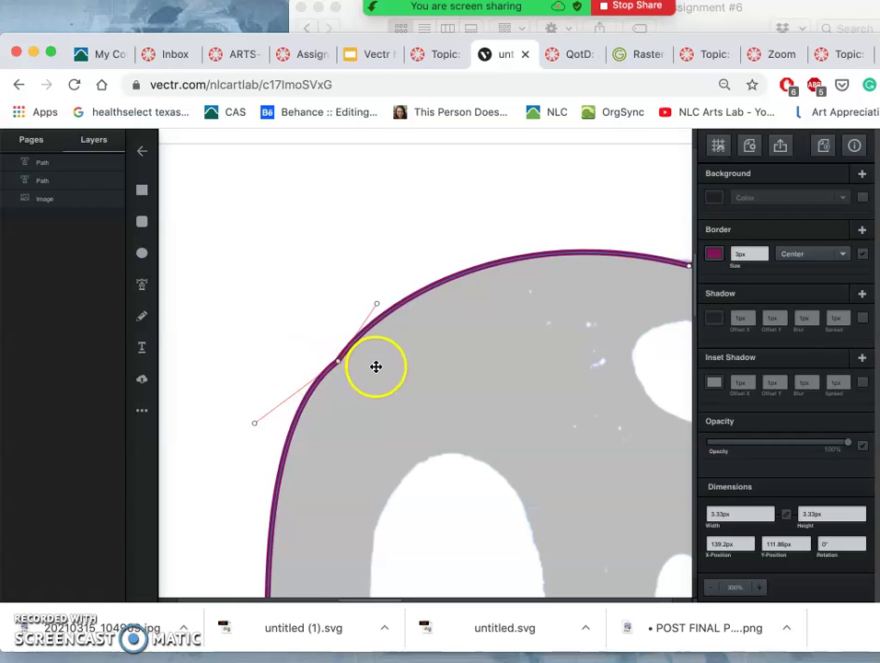
mouse_move(377, 306)
mouse_down()
mouse_move(414, 320)
mouse_move(437, 309)
mouse_move(414, 320)
mouse_move(416, 304)
mouse_move(383, 306)
mouse_up()
Move the upper-left node down the hair edge to about X 129.53, Y 122.53 px and lengthen its upper handle.
click(337, 364)
drag(338, 363, 322, 382)
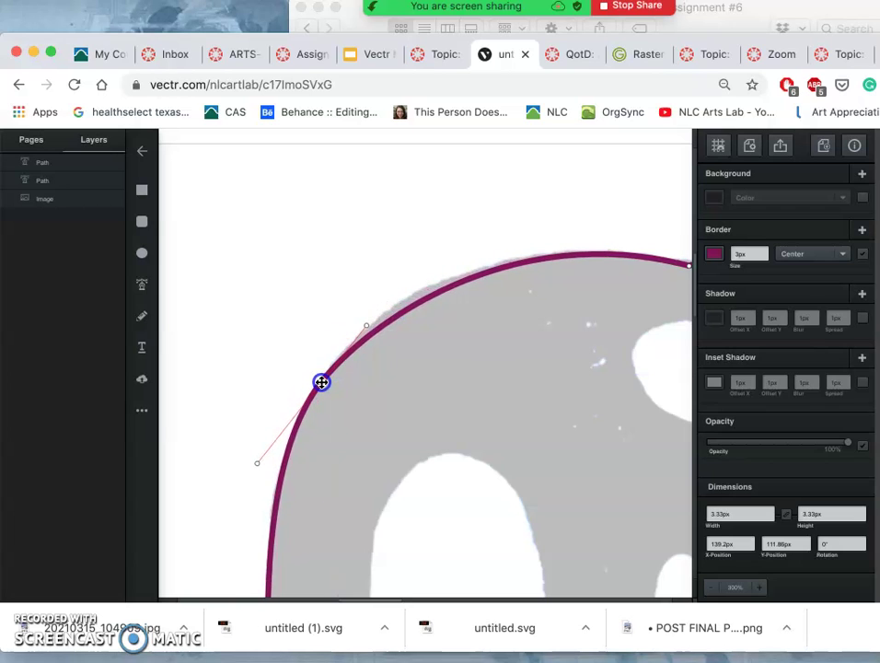
click(353, 338)
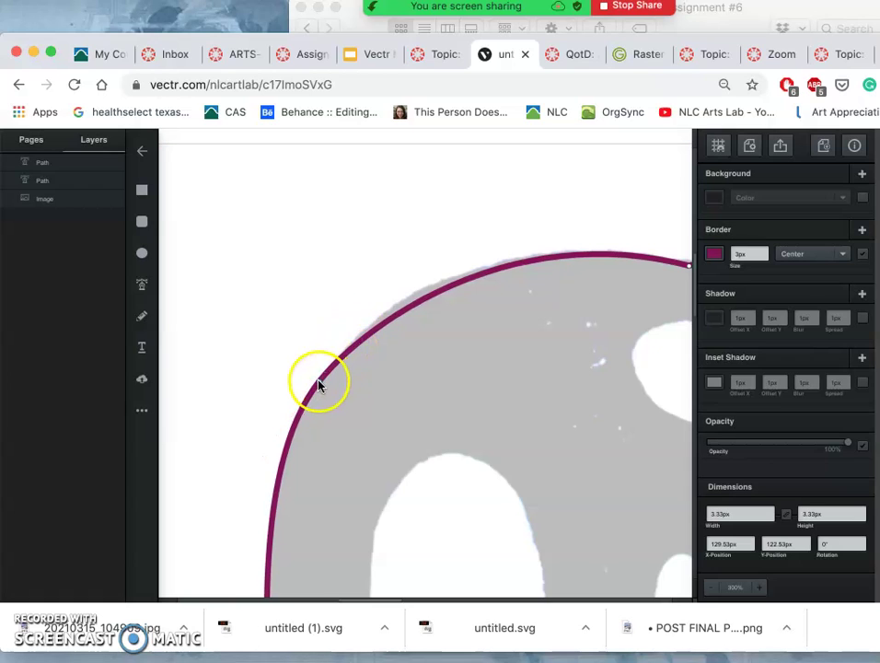
click(319, 385)
click(370, 322)
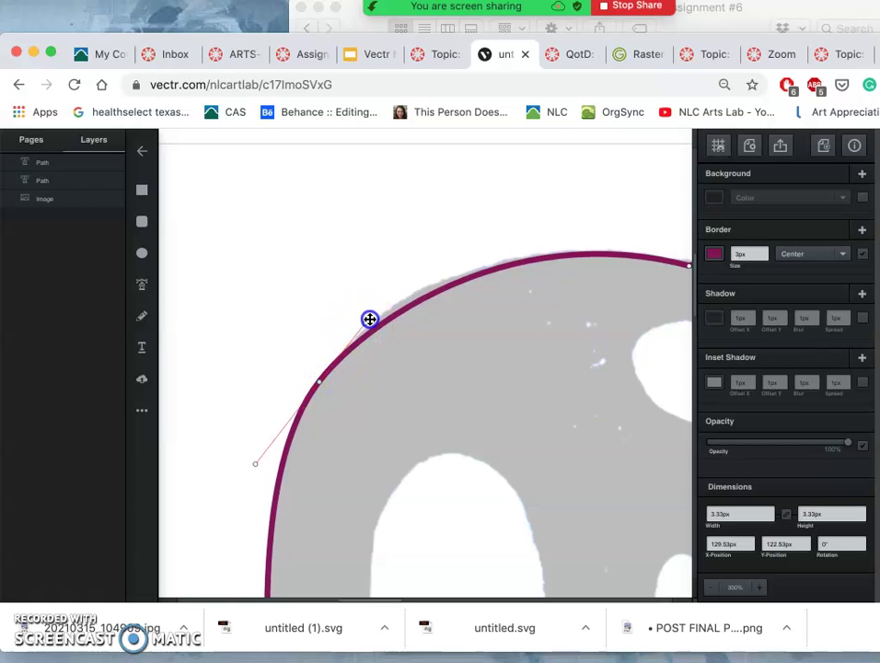
drag(371, 318, 391, 293)
click(399, 373)
Fine-tune the upper-left node's upper handle so the outline hugs the top of the grey hair shape.
scroll(399, 374, down, 5)
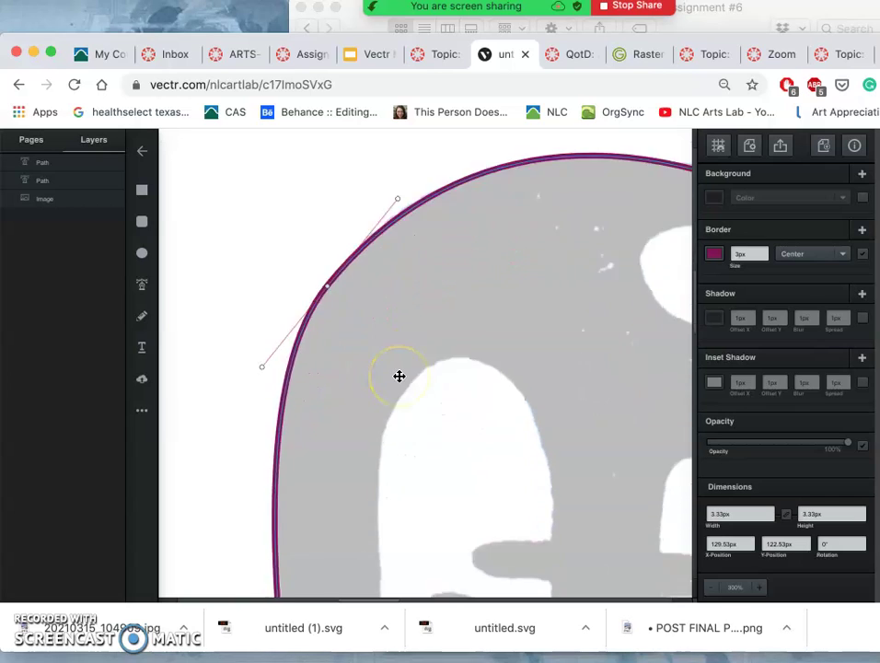
scroll(398, 376, up, 4)
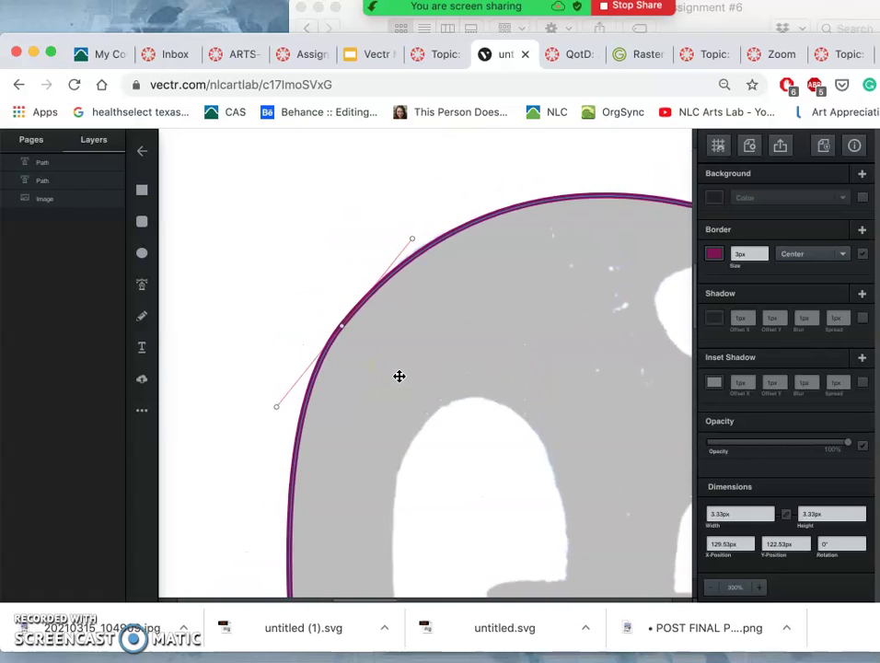
scroll(399, 376, up, 1)
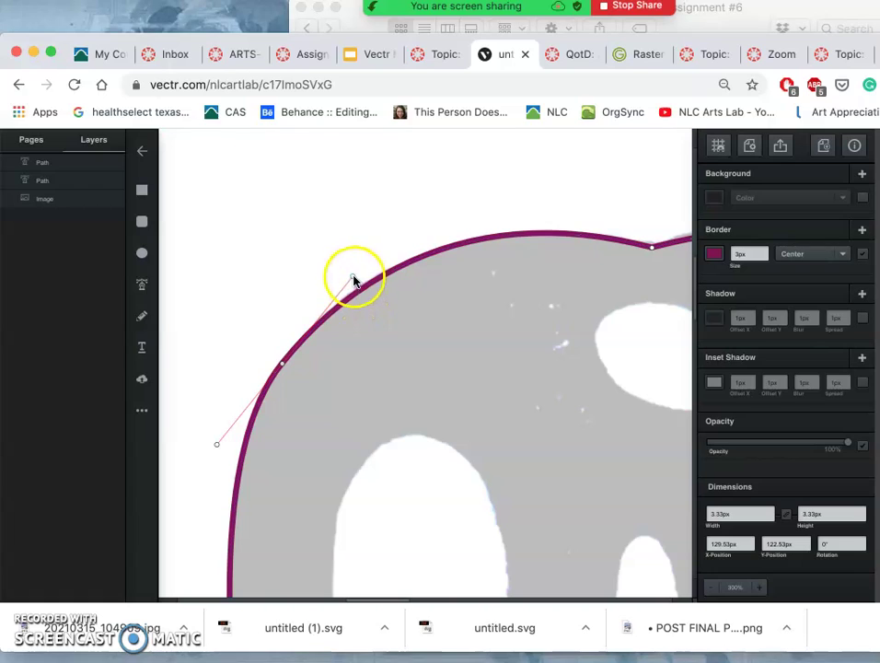
mouse_move(352, 276)
mouse_down()
mouse_move(352, 269)
mouse_move(340, 275)
mouse_up()
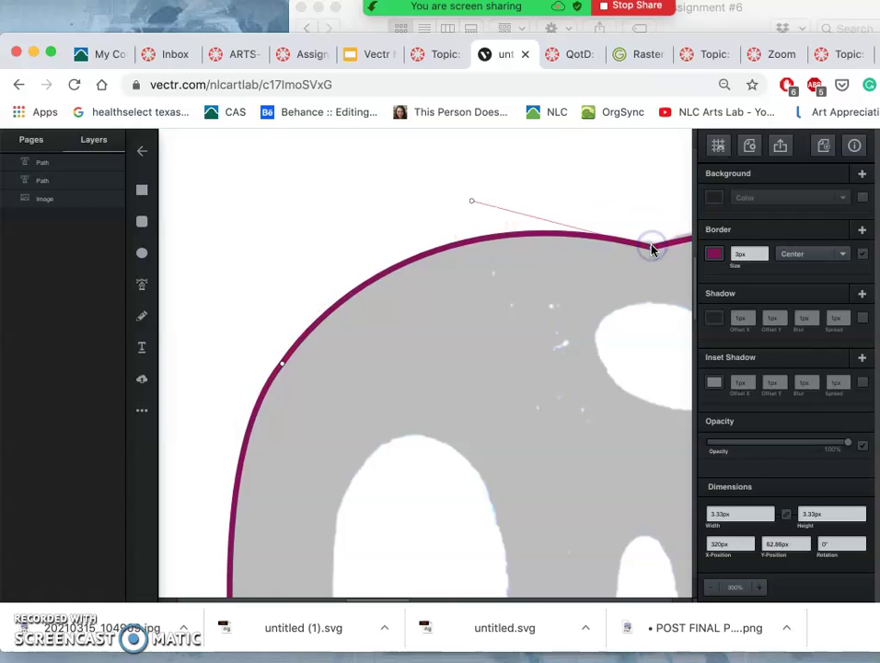
Shorten the top notch node's curve handle and lengthen the upper-left node's handle to smooth the arc between them.
drag(472, 202, 527, 197)
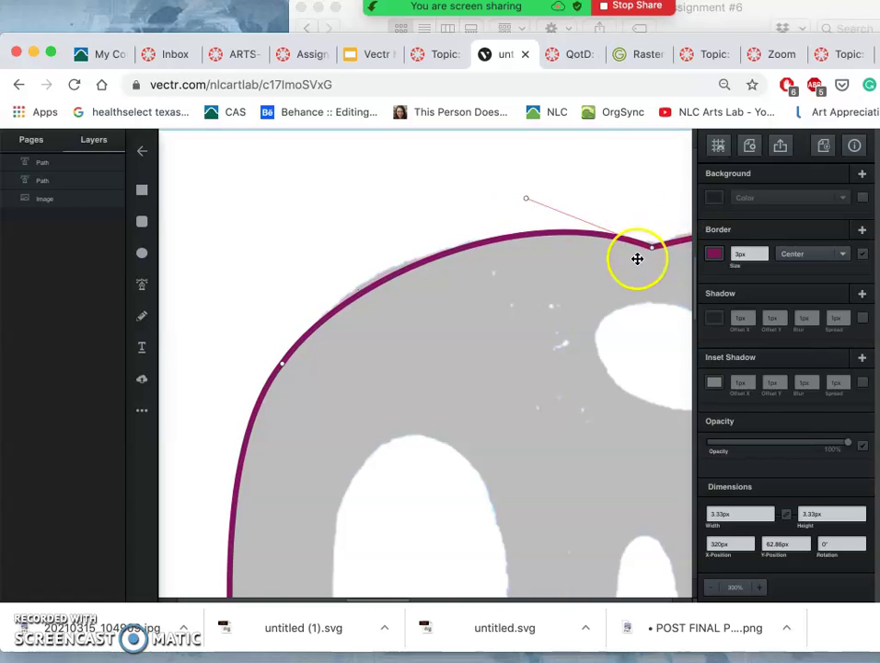
click(281, 364)
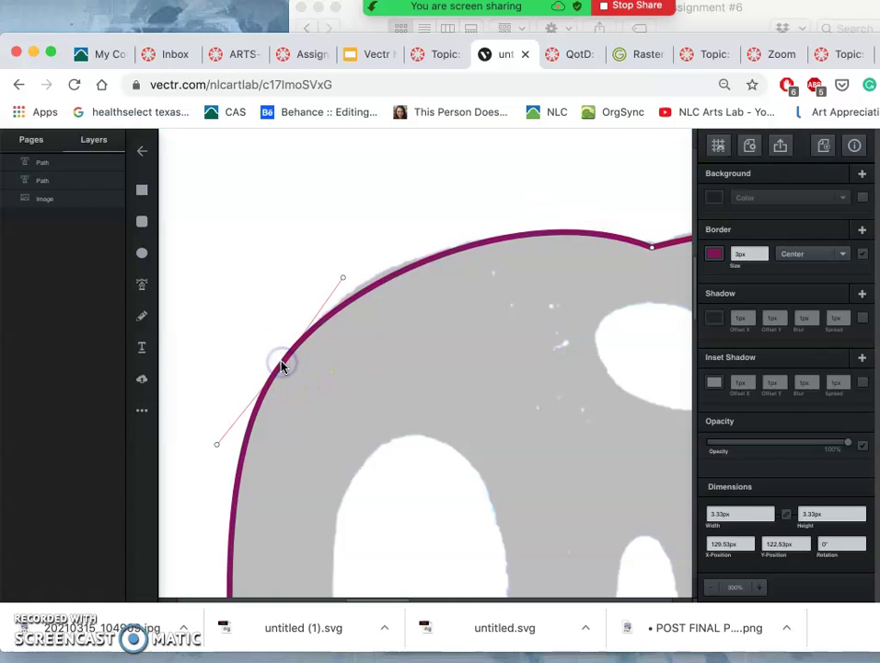
click(282, 365)
click(281, 365)
drag(346, 282, 390, 205)
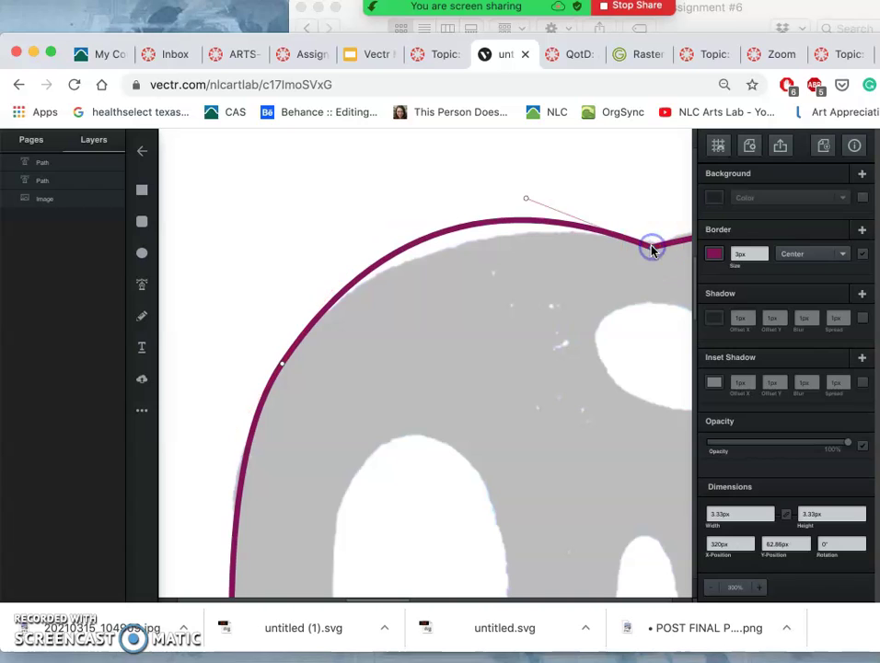
click(539, 200)
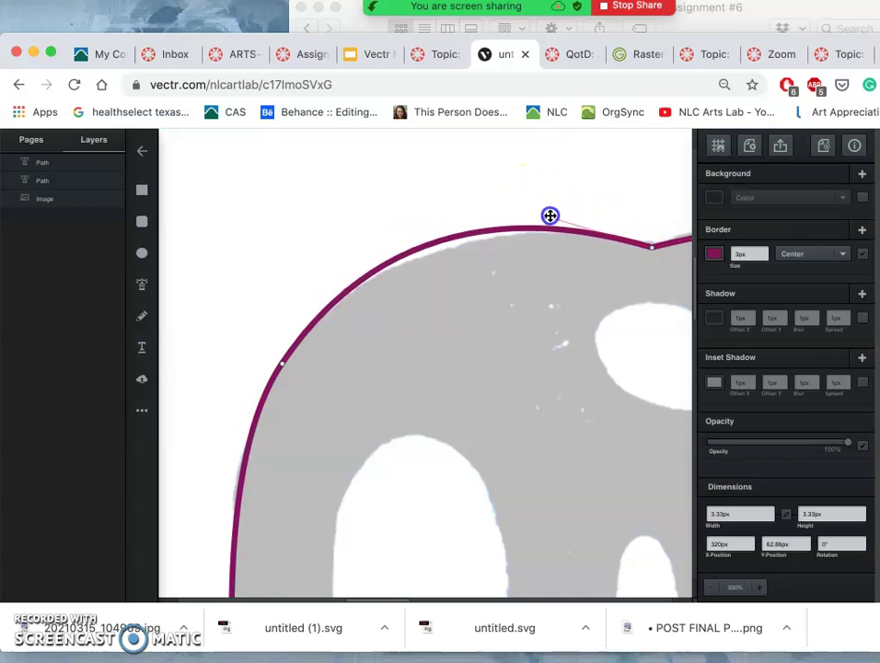
drag(551, 215, 569, 219)
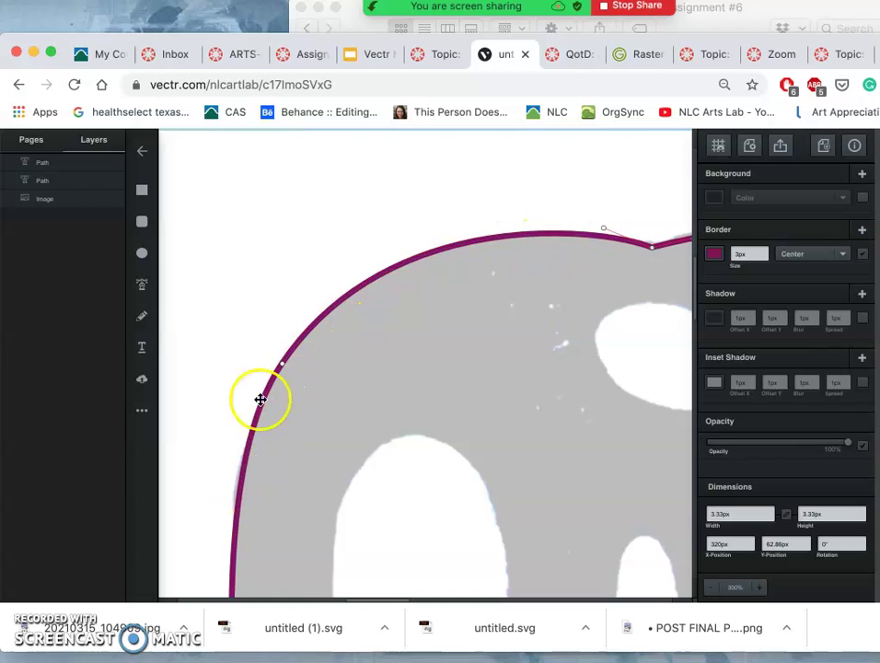
Move the tip node of the hair's rightmost spike slightly outward and round its corner.
scroll(543, 216, right, 5)
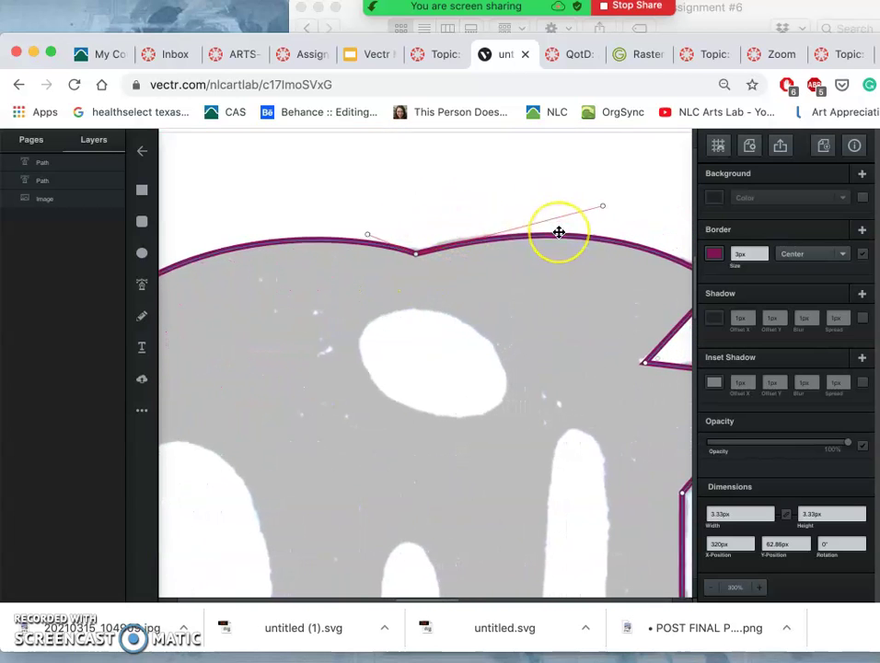
scroll(559, 232, right, 2)
scroll(559, 232, right, 1)
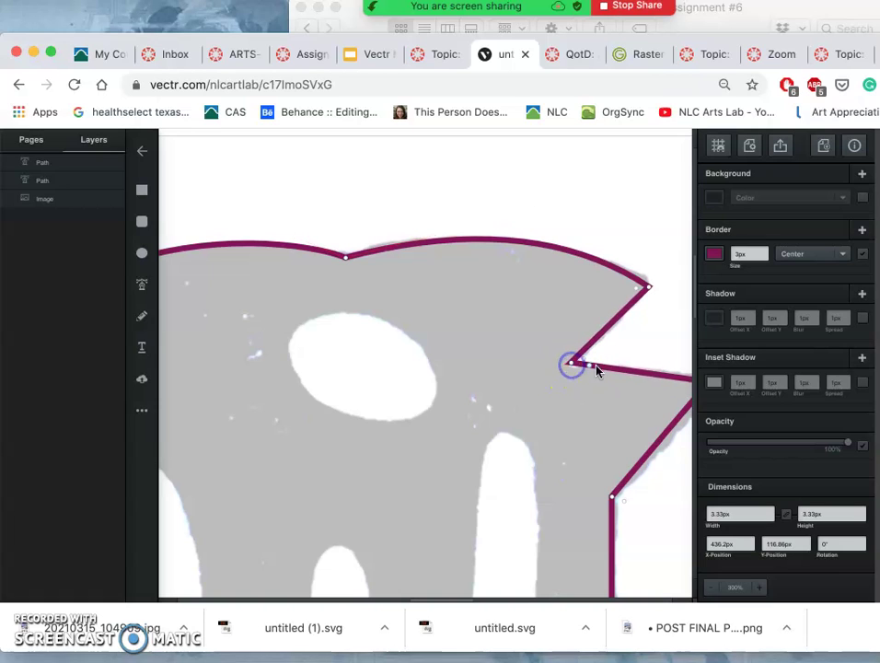
click(615, 287)
scroll(539, 316, right, 3)
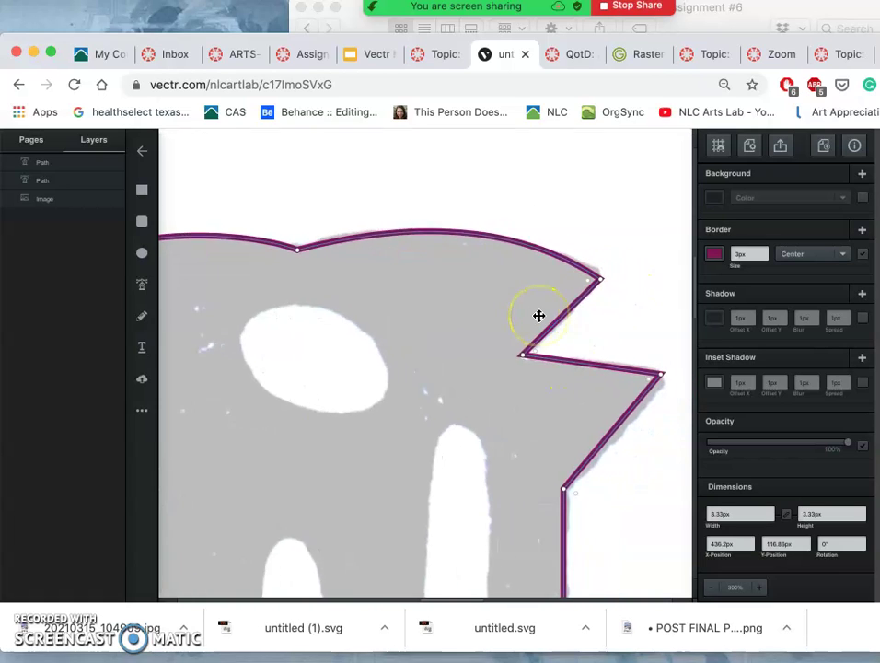
scroll(539, 316, down, 2)
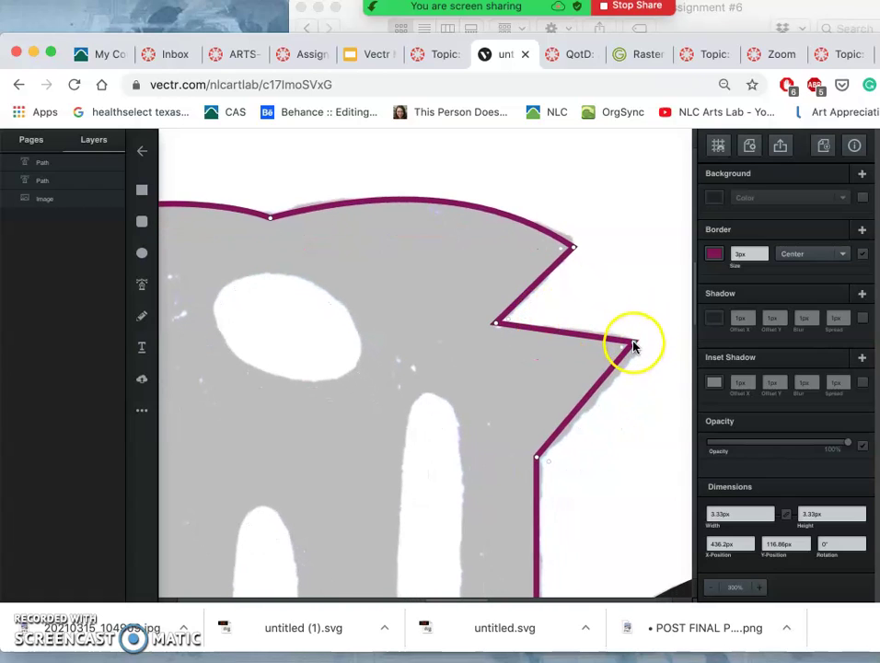
drag(633, 346, 637, 343)
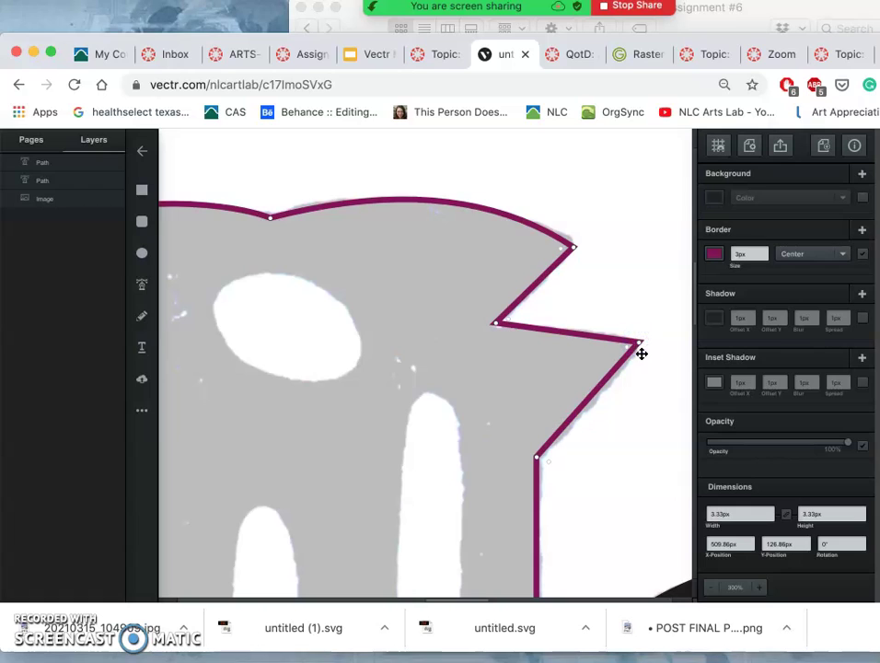
click(636, 341)
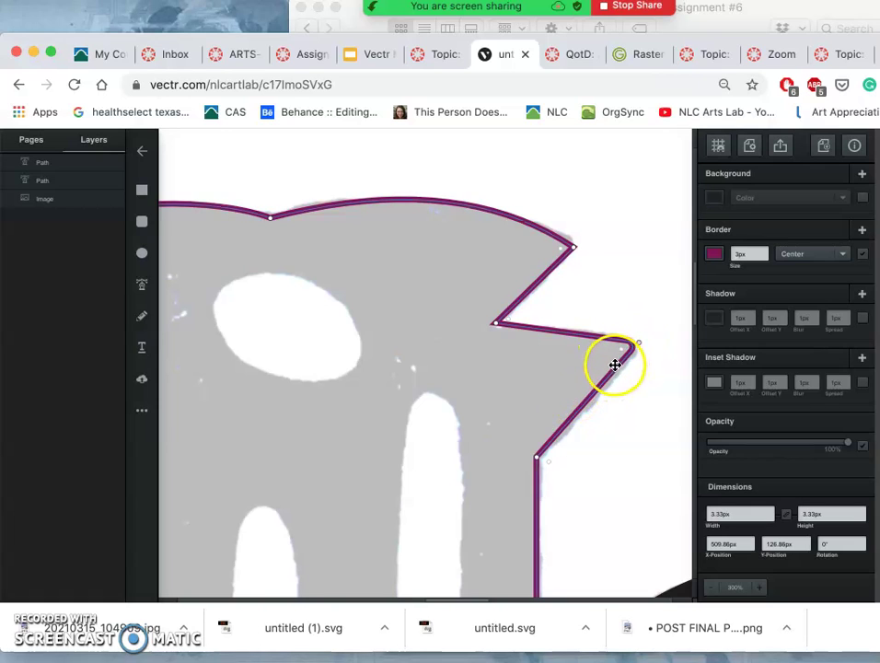
Move the notch node between the two right spikes to about X 434.15, Y 118.86 px.
scroll(526, 466, down, 2)
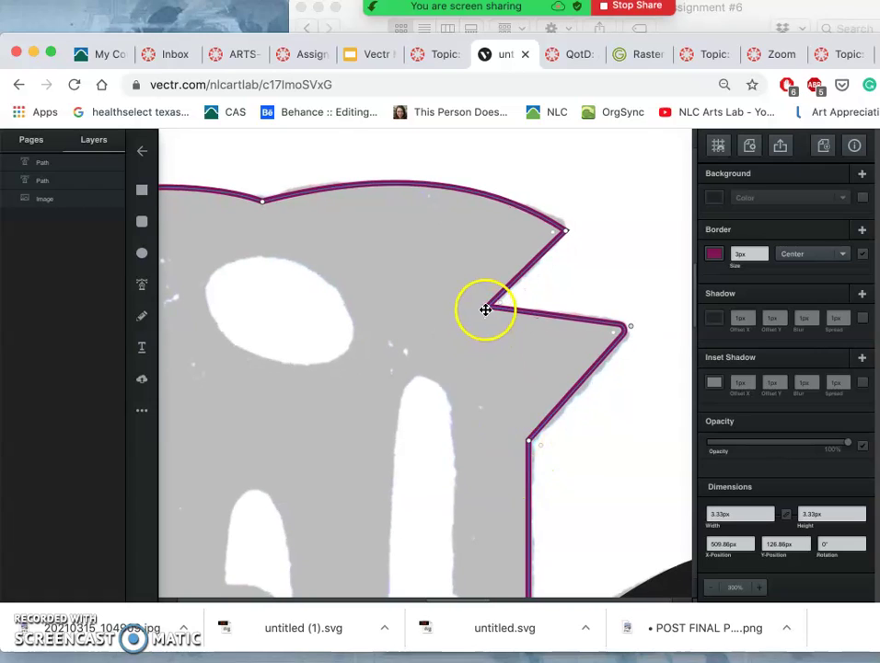
drag(483, 308, 483, 311)
click(516, 402)
Lower the corner node at the base of the long right edge so the ledge beside it runs horizontally.
scroll(520, 413, down, 8)
scroll(519, 414, down, 6)
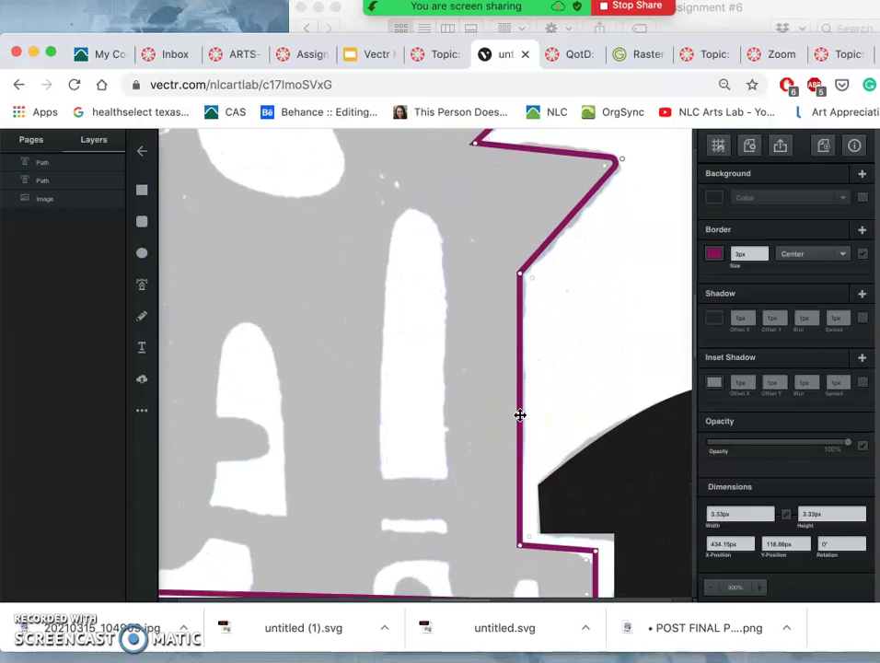
click(507, 362)
click(509, 484)
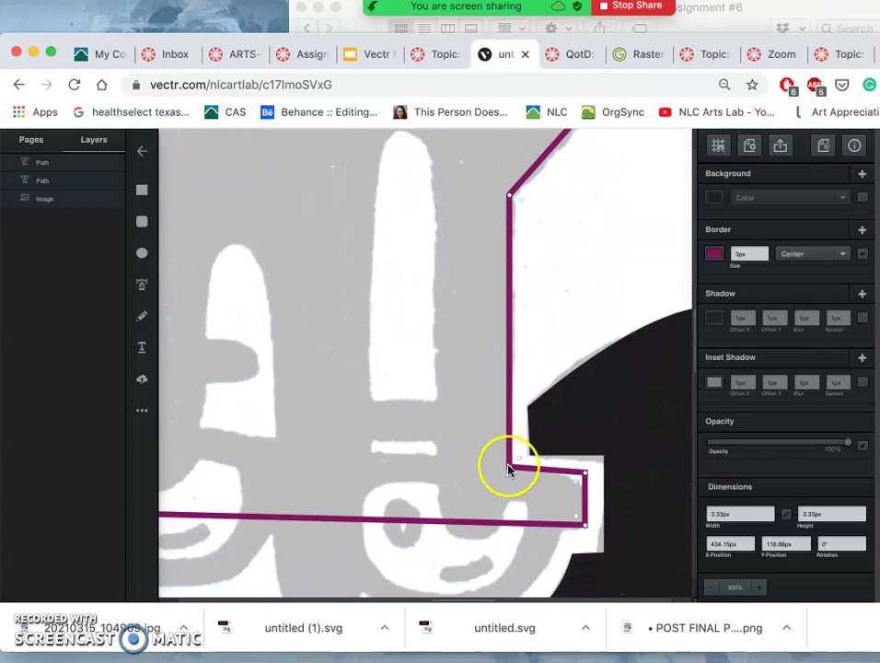
drag(509, 467, 509, 472)
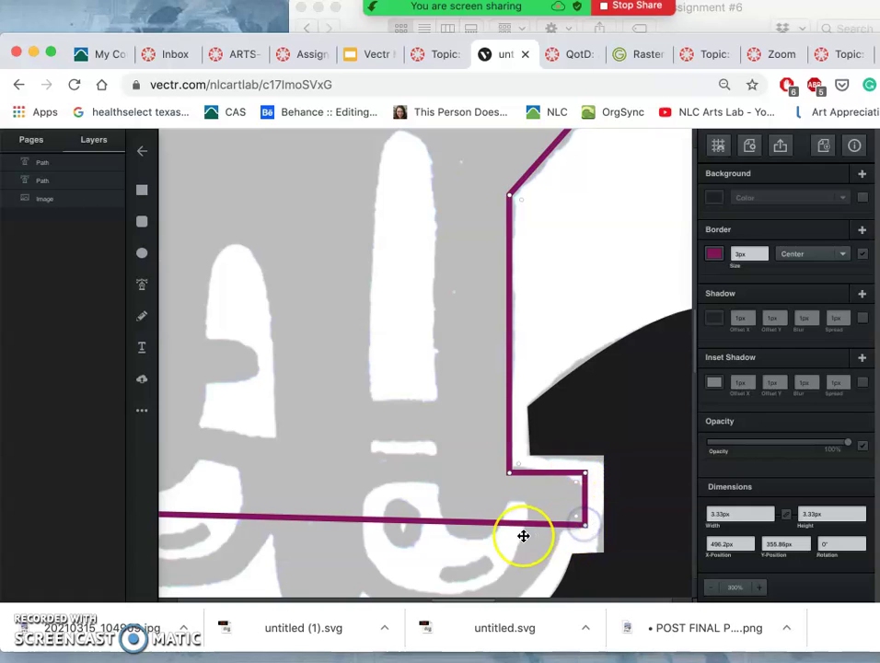
Add a node on the outline's bottom edge near its right corner, at about X 483.19, Y 355.86 px.
scroll(523, 536, down, 3)
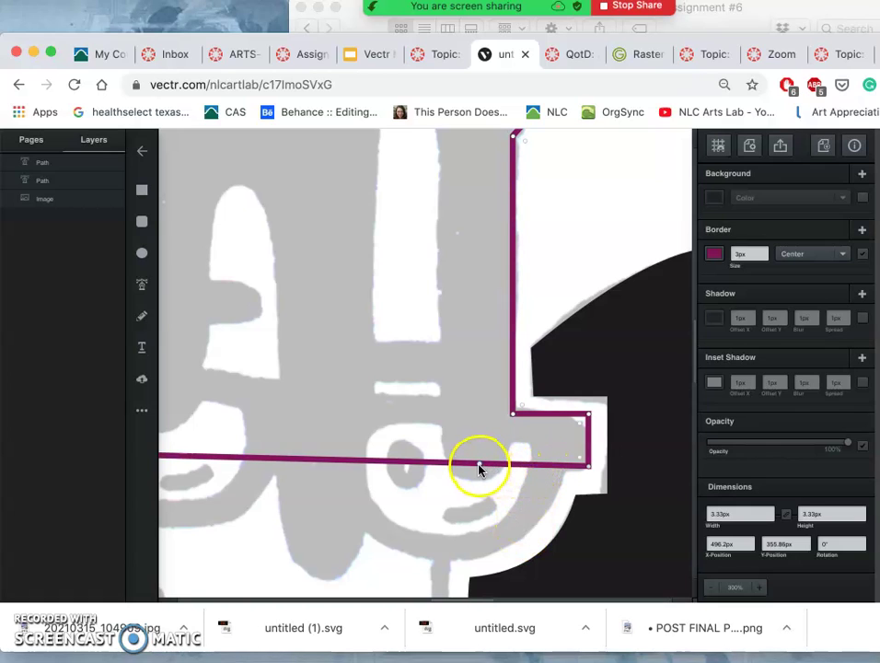
click(563, 469)
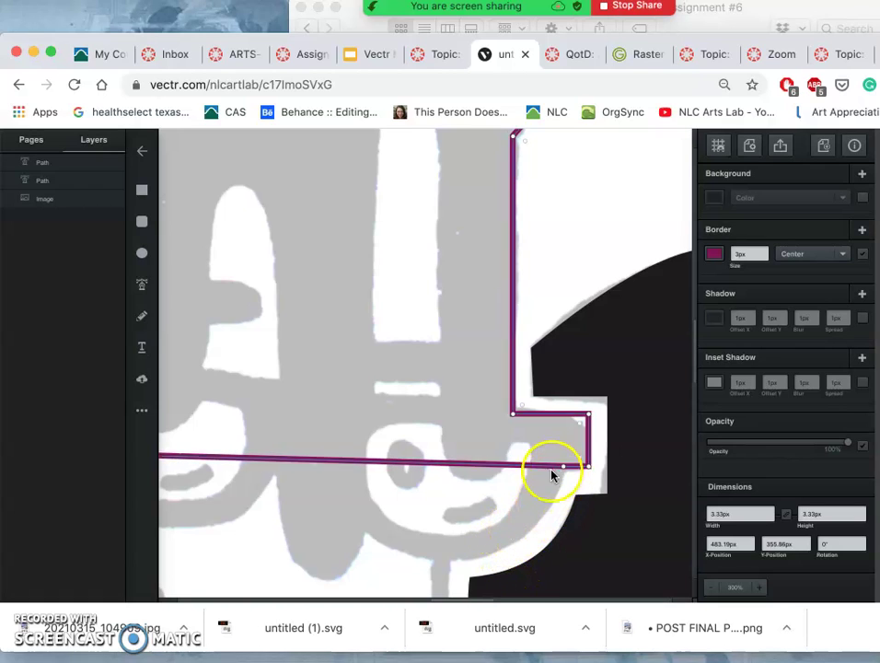
scroll(355, 487, left, 5)
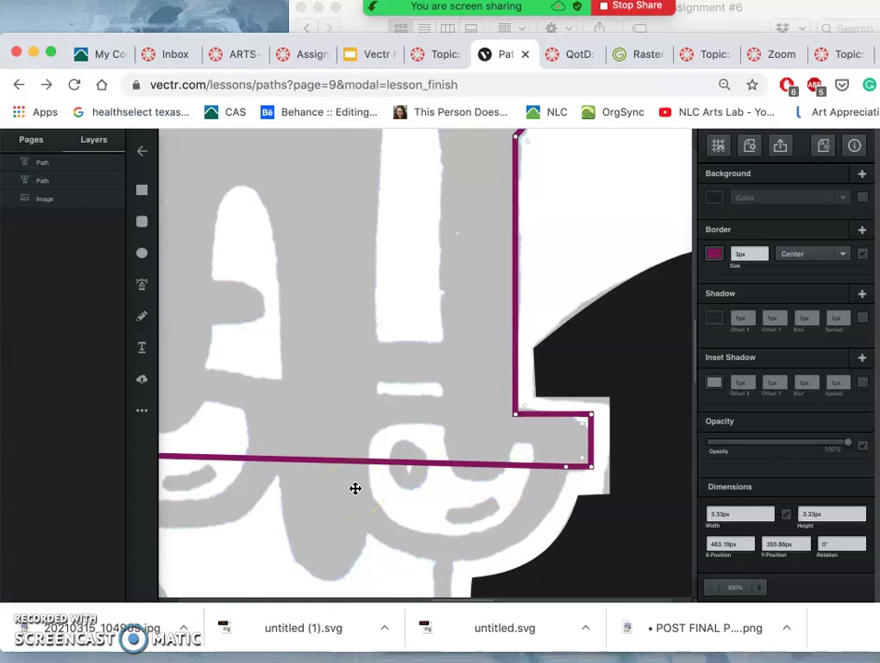
scroll(563, 258, right, 5)
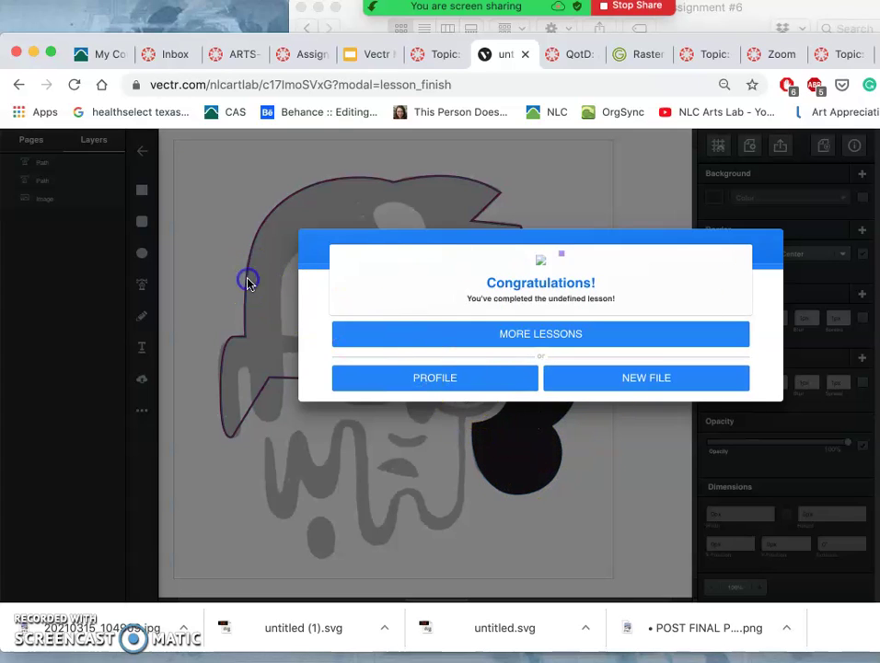
Create a new blank file from the lesson completion dialog and briefly view the help options.
click(650, 378)
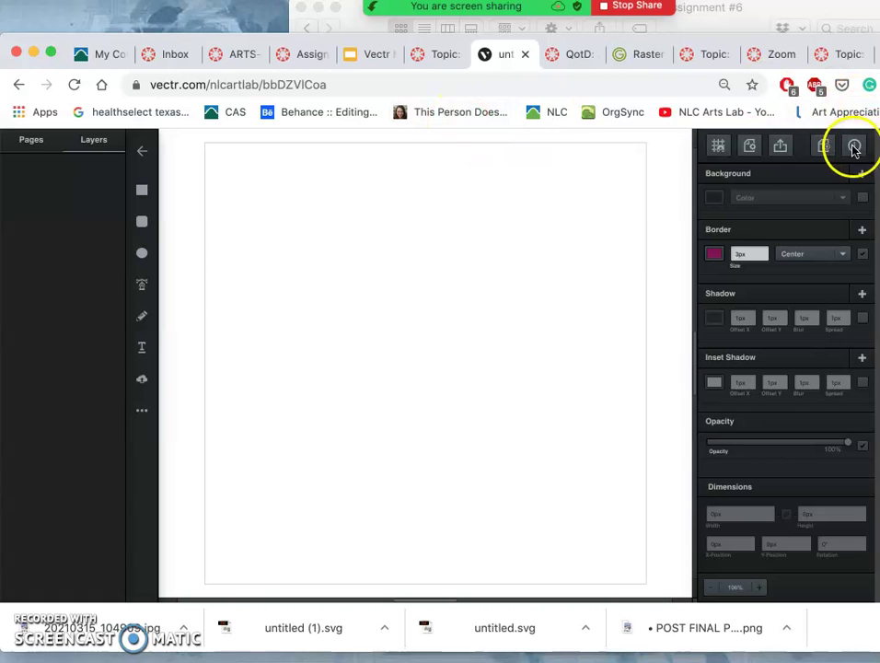
click(854, 147)
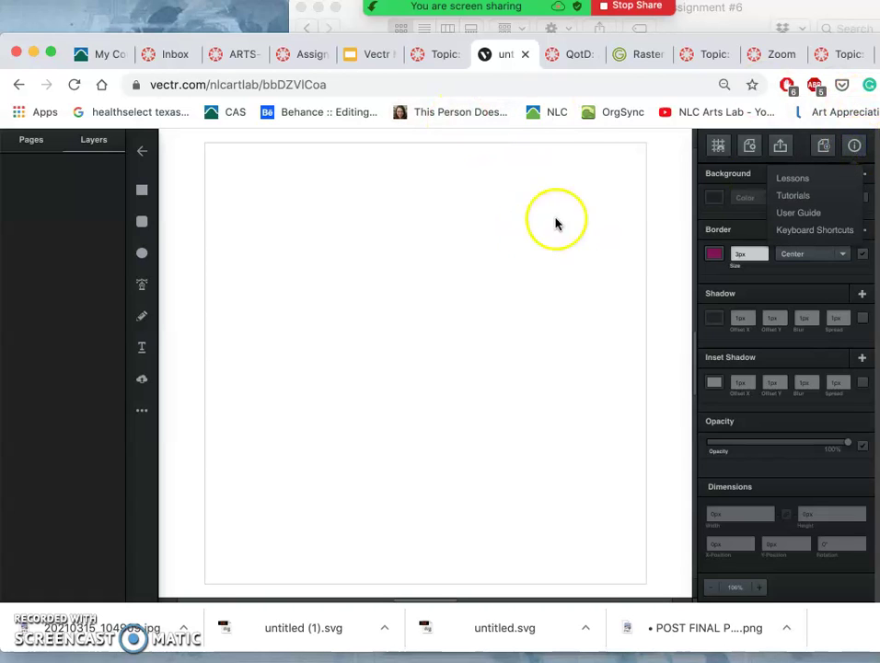
click(854, 147)
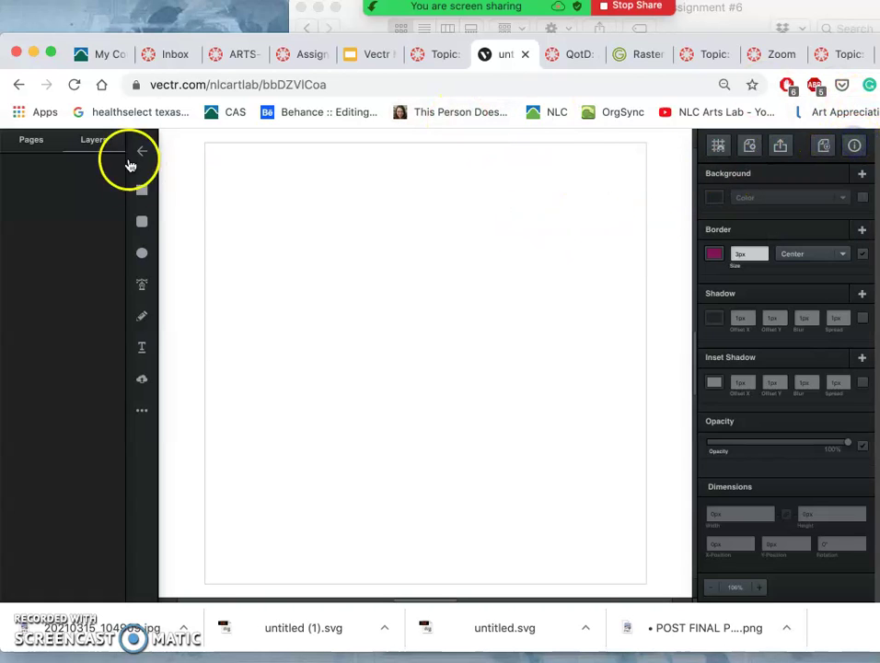
Return to the file list and reopen the most recently edited untitled file with the character tracing.
click(142, 150)
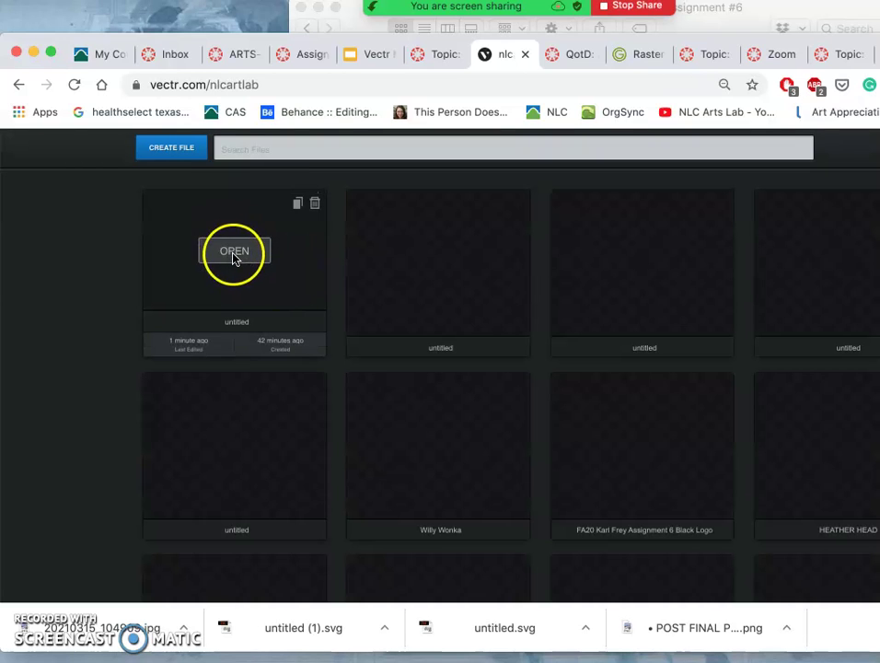
click(234, 253)
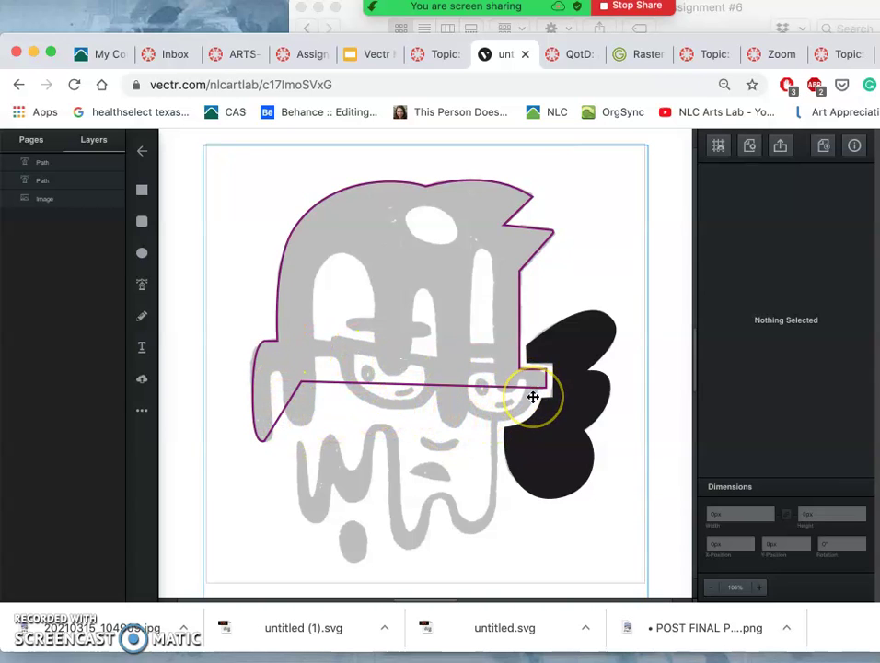
Add a node on the outline's lower edge at about X 435.23, Y 403.54 px and curve it around the underside of the right eye.
scroll(533, 396, up, 5)
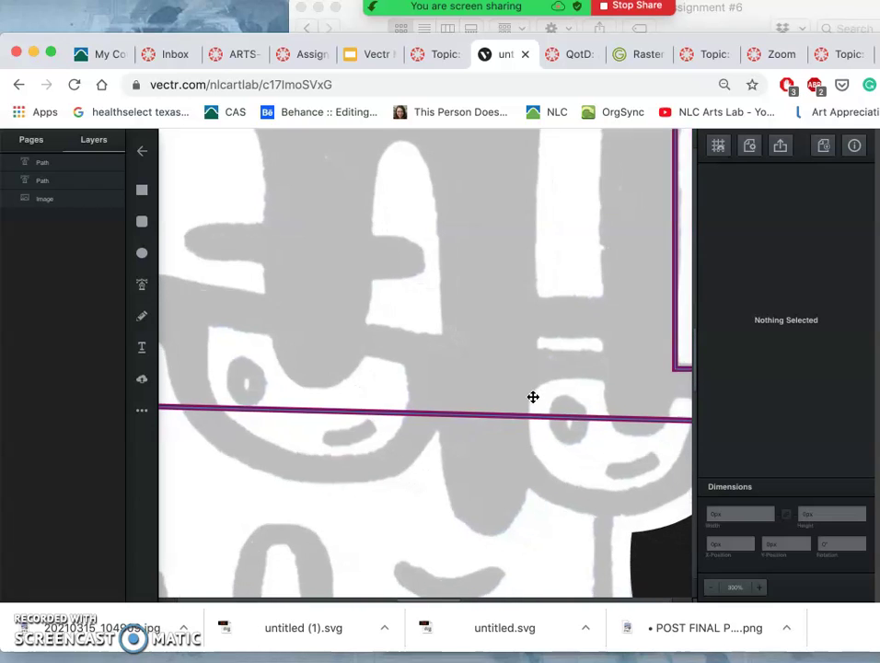
scroll(533, 397, right, 3)
scroll(533, 396, down, 1)
click(558, 375)
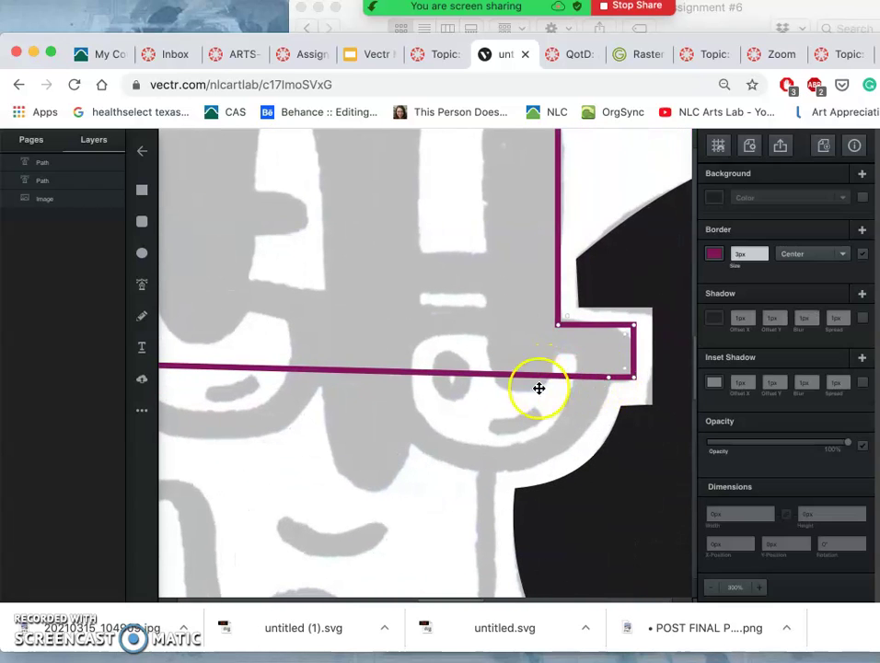
drag(511, 377, 510, 375)
click(514, 373)
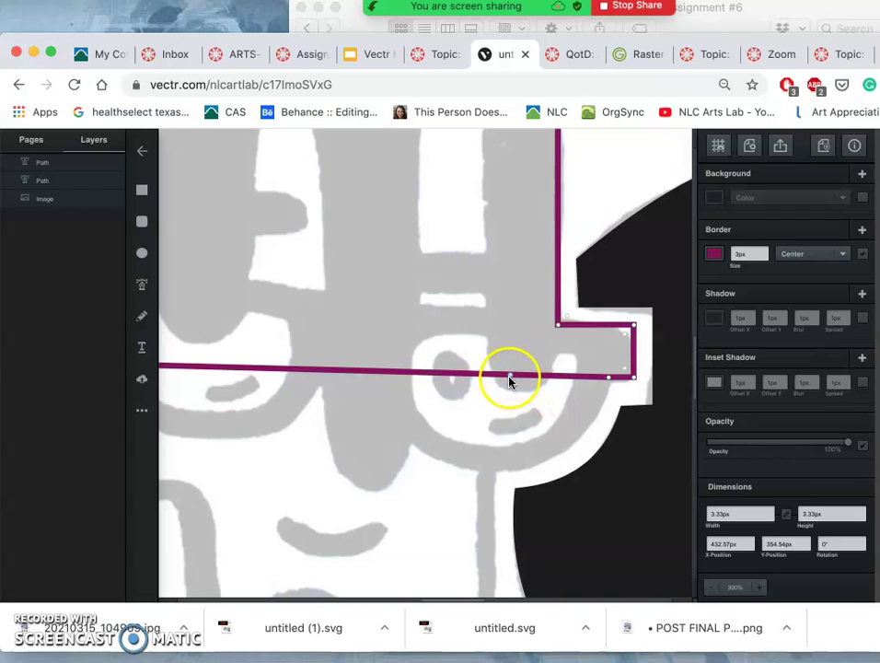
drag(509, 374, 516, 470)
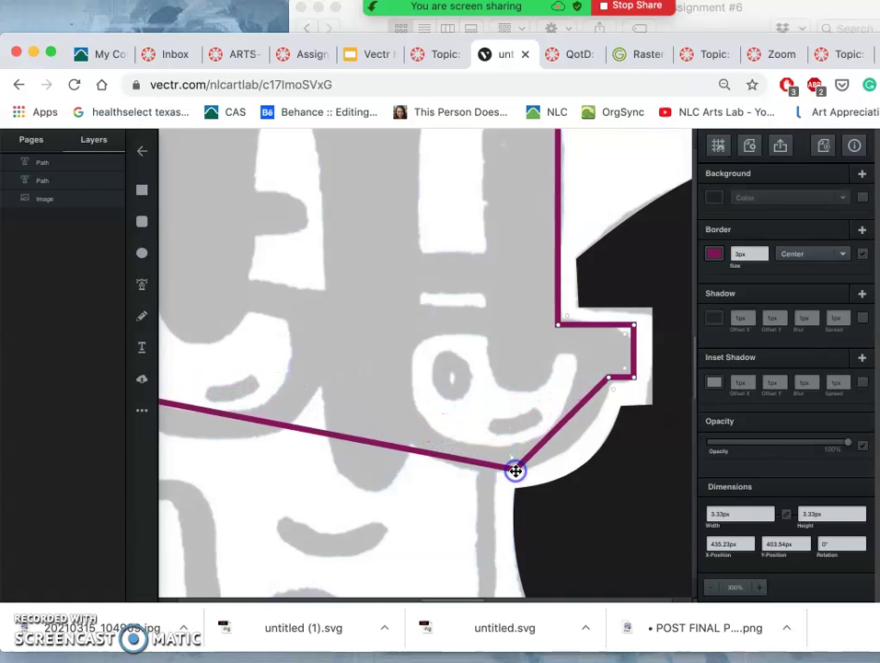
double_click(516, 471)
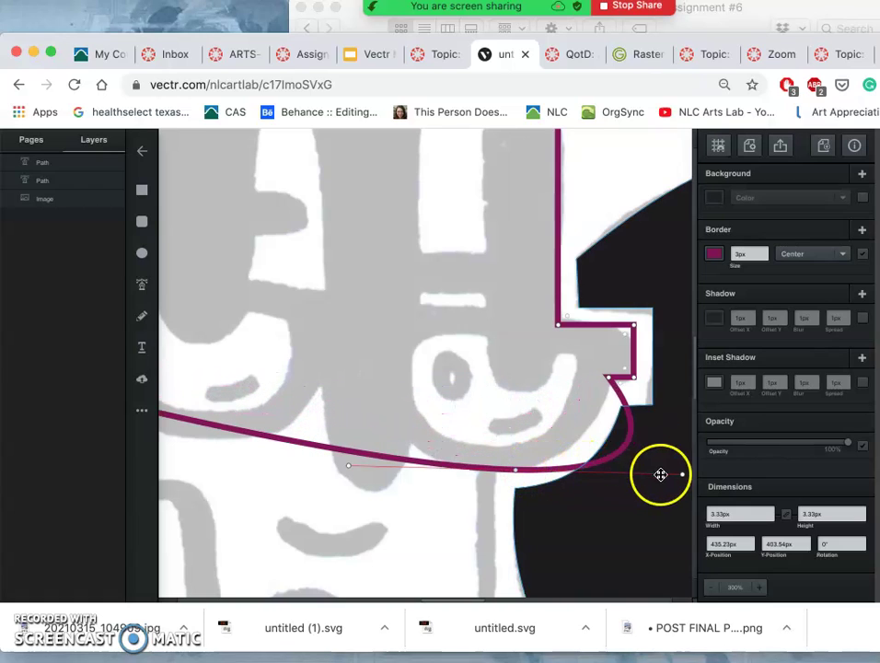
drag(682, 476, 595, 455)
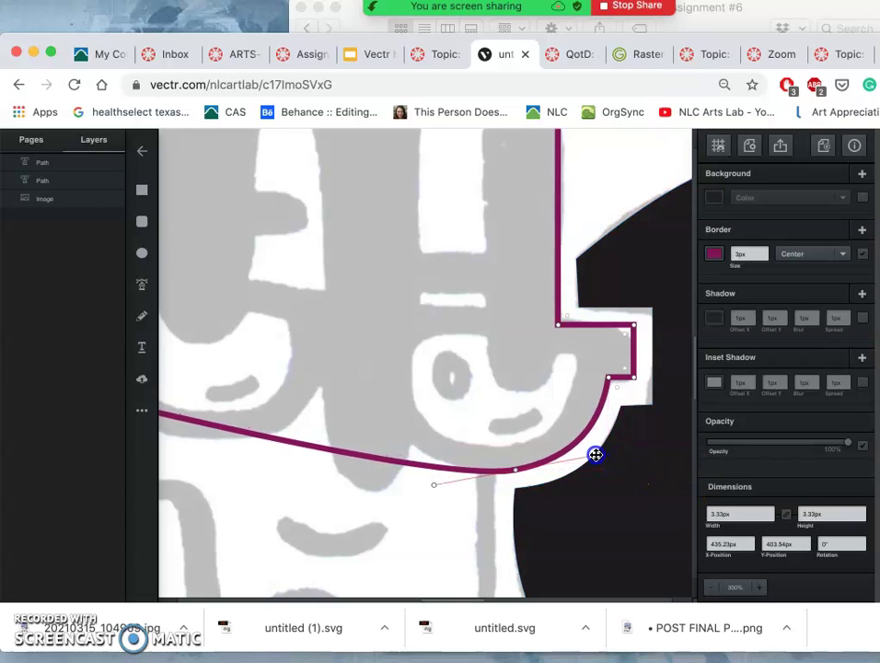
Add a node where the right eye's curve meets the central drip, at about X 381.63, Y 389.97 px, and adjust its handles to both sides.
drag(414, 467, 411, 443)
click(420, 447)
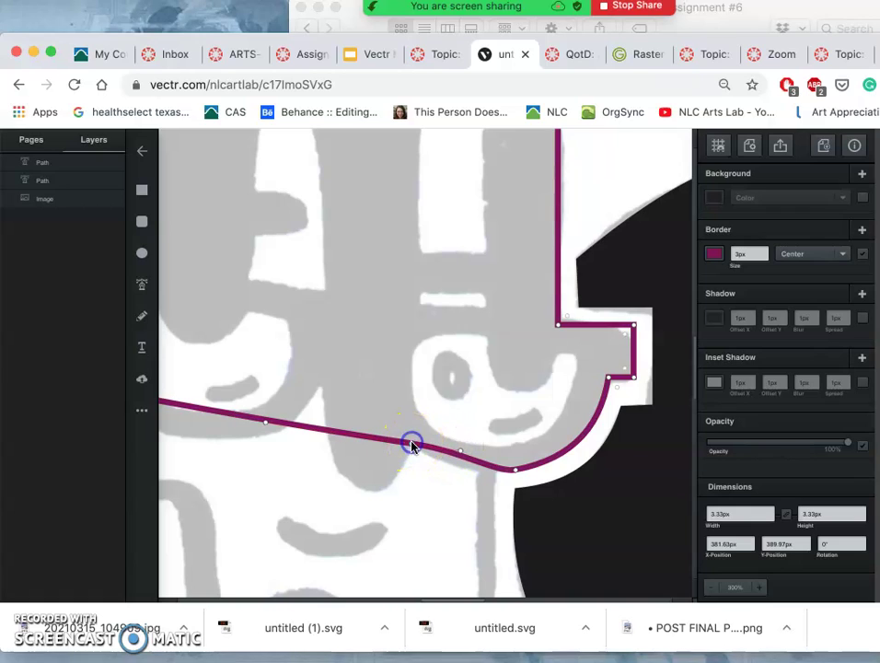
drag(460, 454, 448, 469)
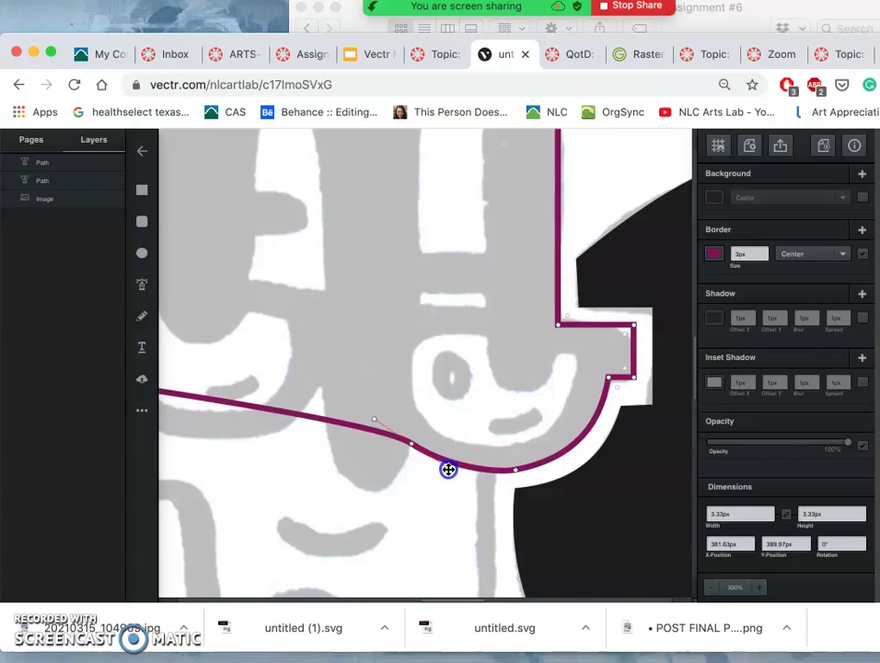
click(375, 423)
drag(373, 425, 389, 593)
Add a node on the outline where the central drip's left side begins, at about X 334.25, Y 361.1 px.
click(320, 501)
click(300, 500)
drag(300, 499, 320, 386)
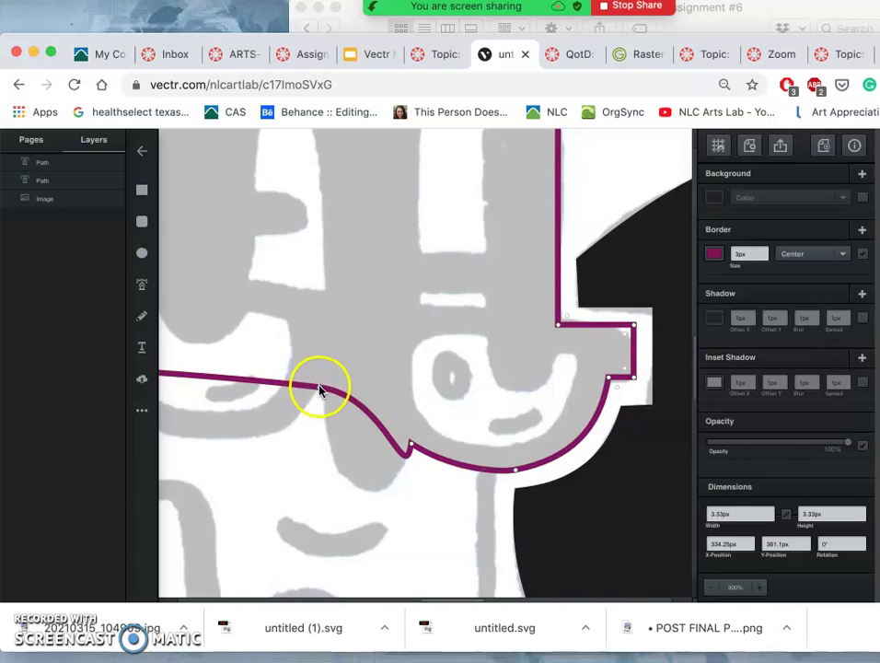
Move the node at the central drip's upper left to about X 338.91, Y 363.76 px and pull its handle down to round the drip.
click(386, 397)
drag(386, 397, 331, 541)
click(317, 387)
drag(319, 388, 329, 392)
click(329, 392)
drag(342, 545, 326, 537)
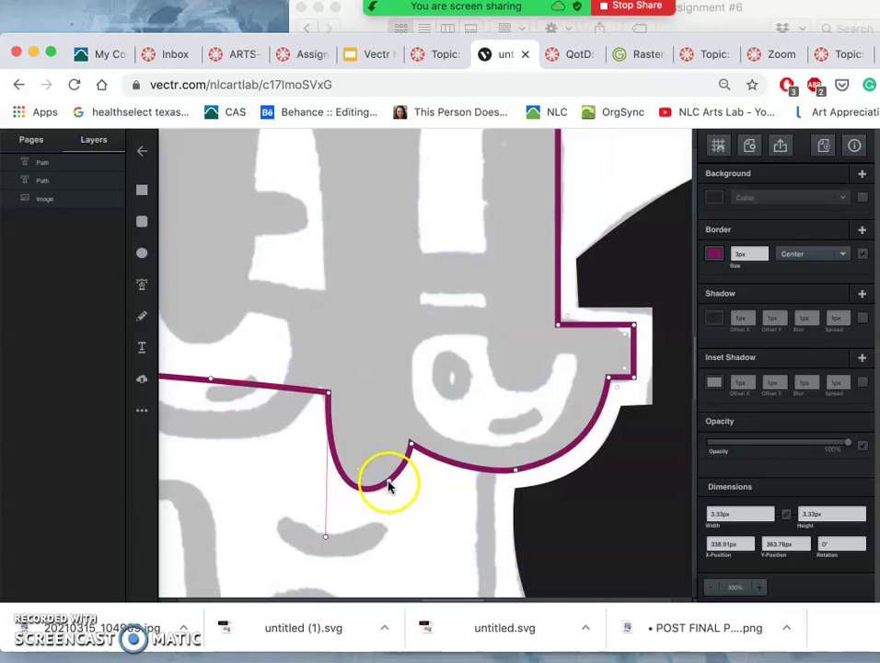
drag(368, 492, 411, 448)
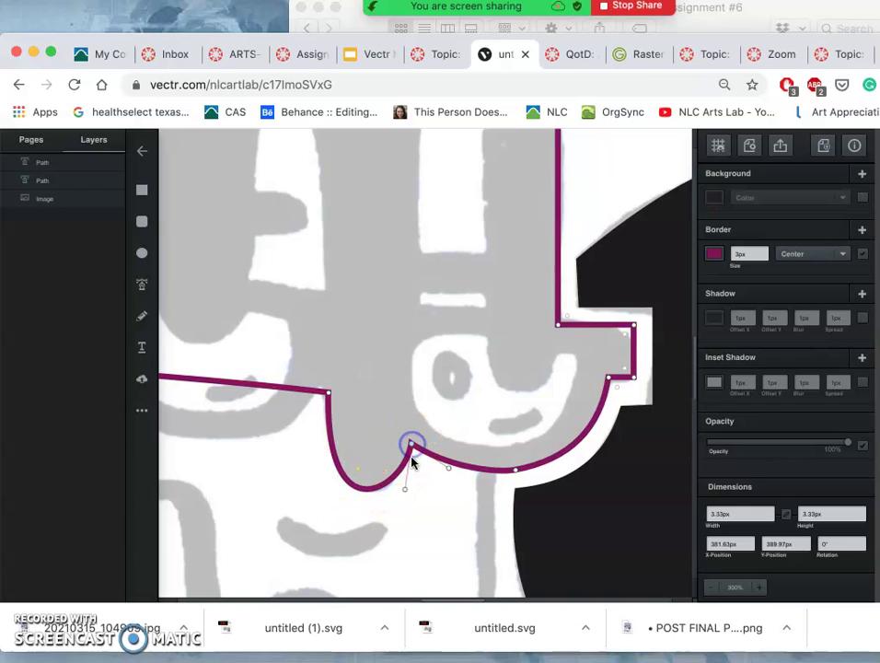
drag(404, 489, 406, 495)
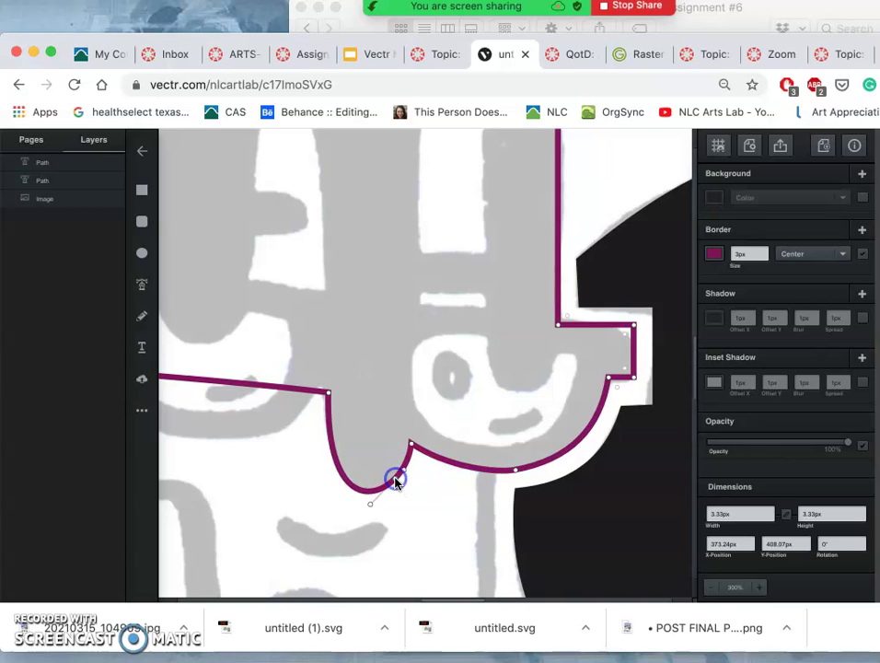
drag(394, 478, 396, 483)
key(Delete)
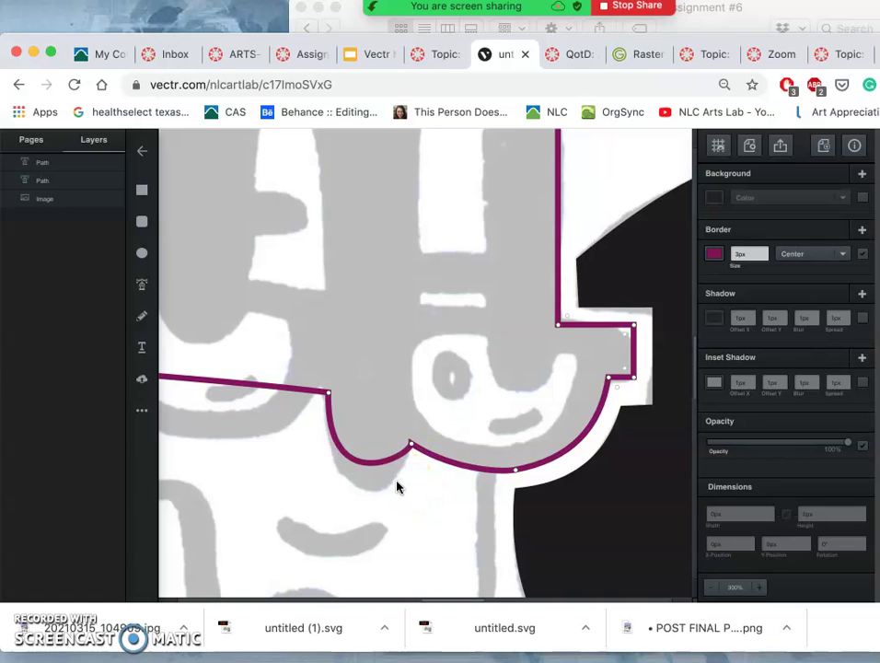
Pull the notch node's lower handle downward so the central drip's right side and tip follow the image.
drag(407, 453, 412, 448)
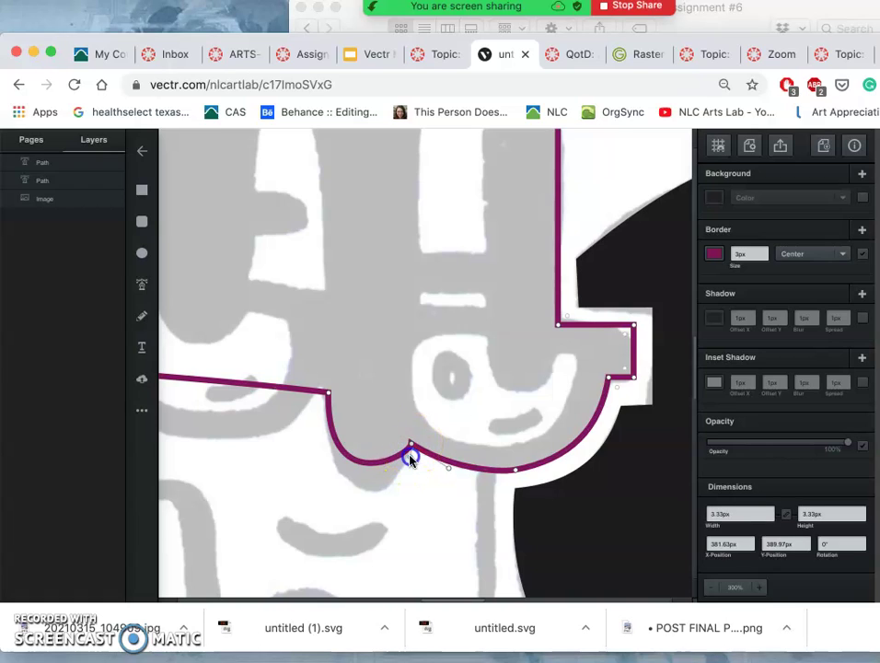
drag(411, 458, 404, 521)
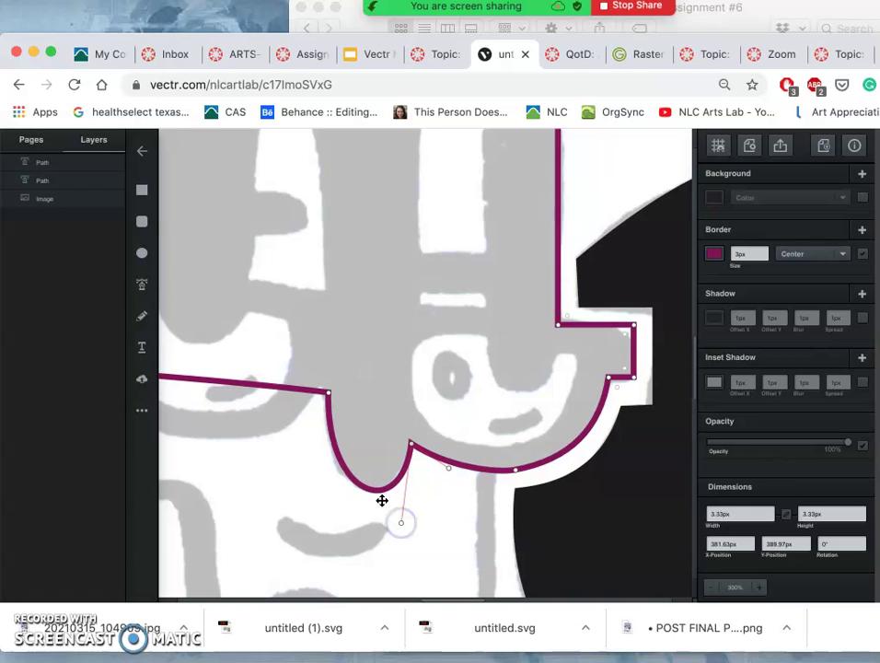
Add a node on the straight lower edge beneath the left eye and move it to about X 273.62, Y 389.97 px.
scroll(265, 422, left, 5)
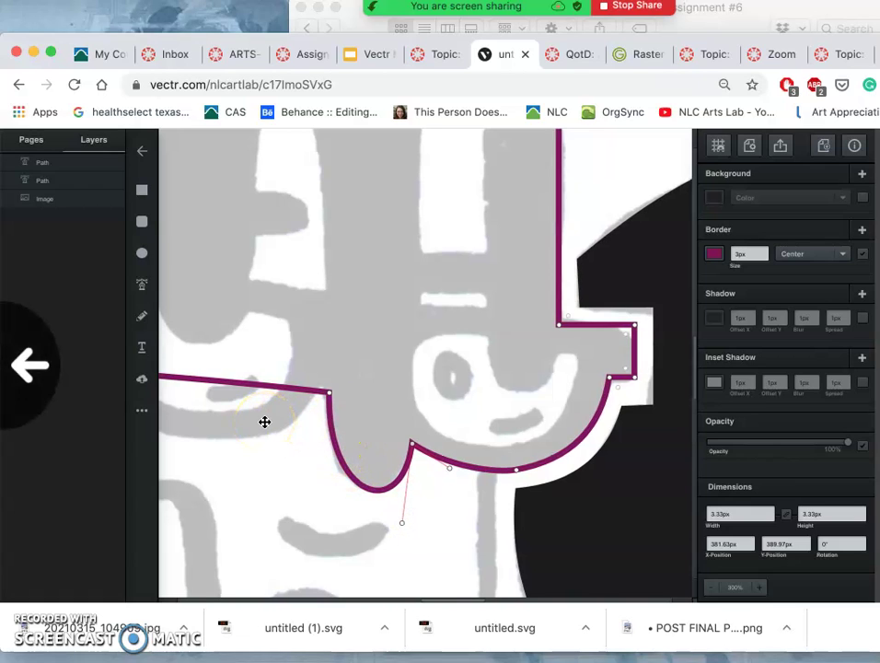
scroll(264, 422, right, 1)
scroll(264, 421, right, 1)
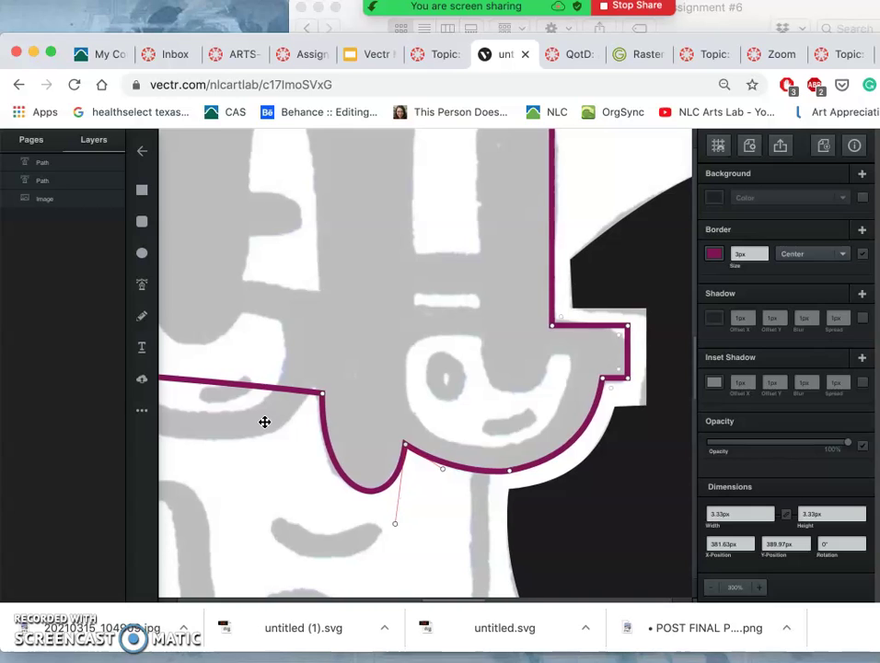
click(254, 380)
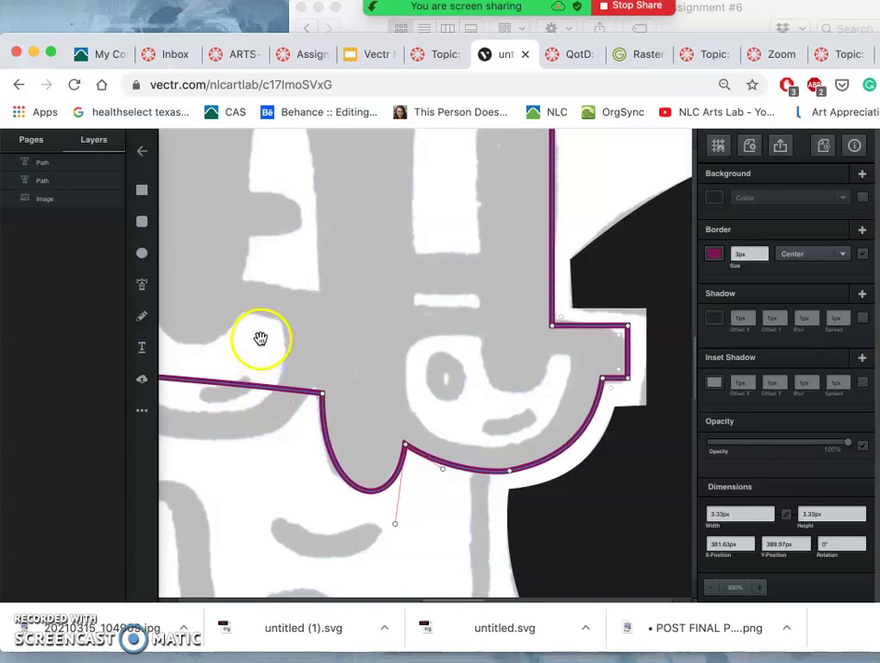
mouse_move(260, 343)
mouse_down()
mouse_move(466, 360)
mouse_move(542, 331)
mouse_move(541, 338)
mouse_up()
click(568, 390)
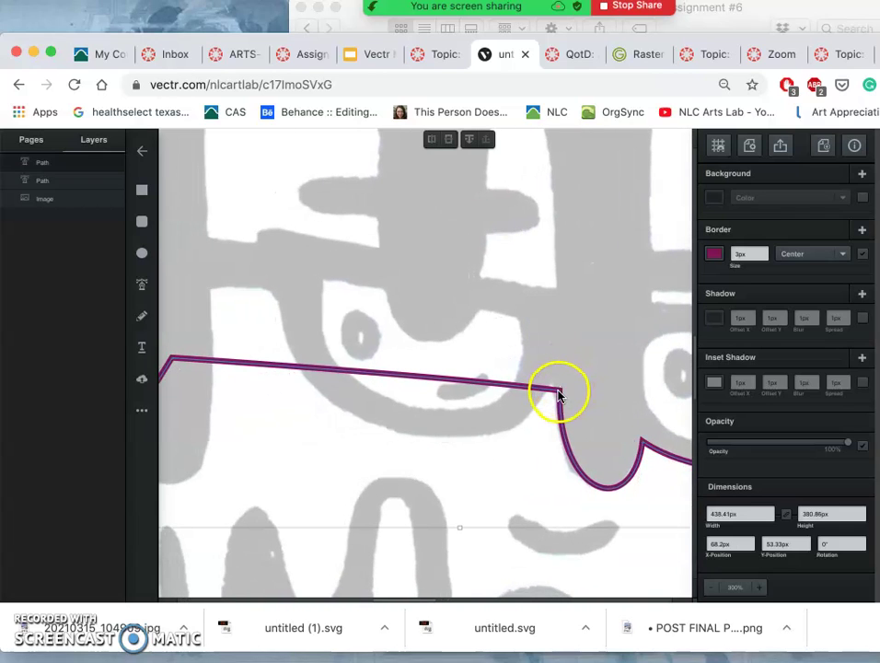
double_click(560, 402)
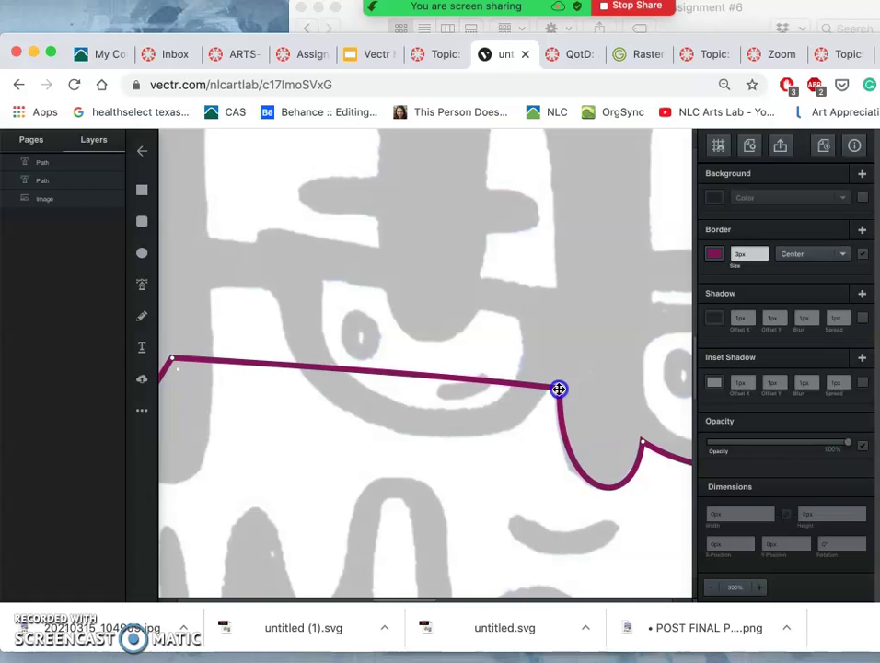
click(556, 390)
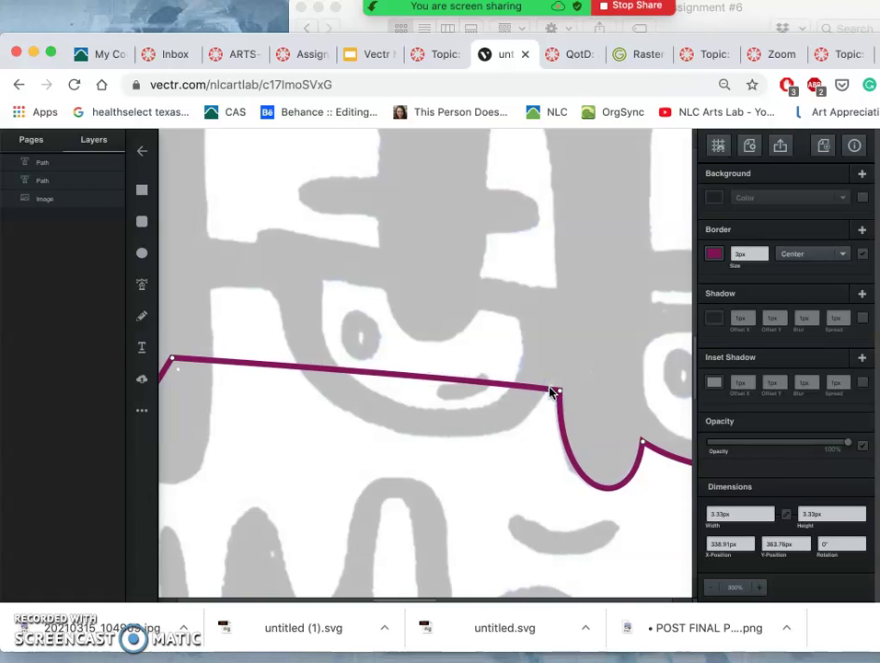
click(429, 378)
drag(427, 379, 432, 442)
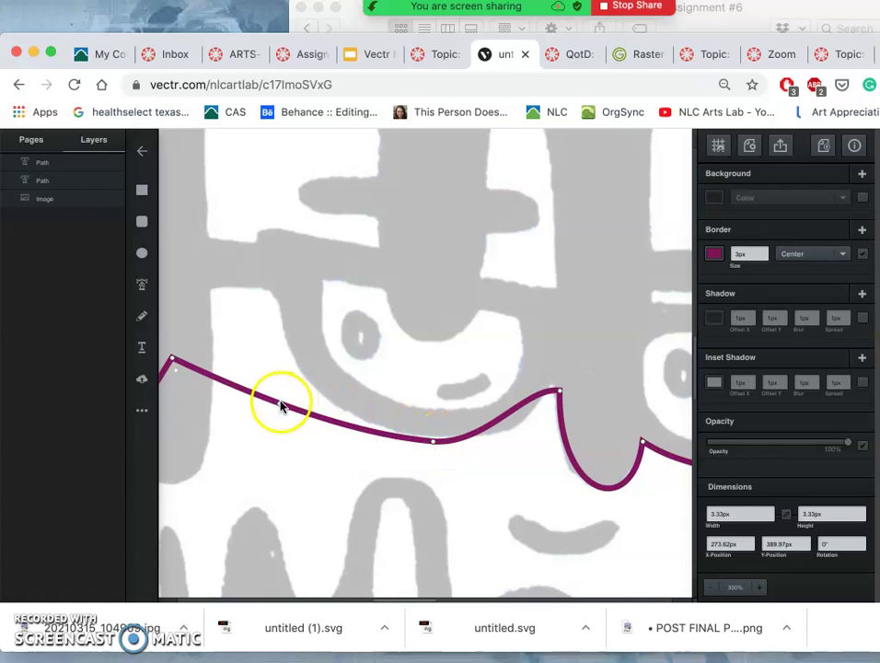
Add two nodes atop the gap left of the left eye, one at about X 158.79, Y 311.88 px, and lower the corner node to X 154.86, Y 406.86 px.
drag(280, 406, 274, 293)
drag(213, 309, 209, 288)
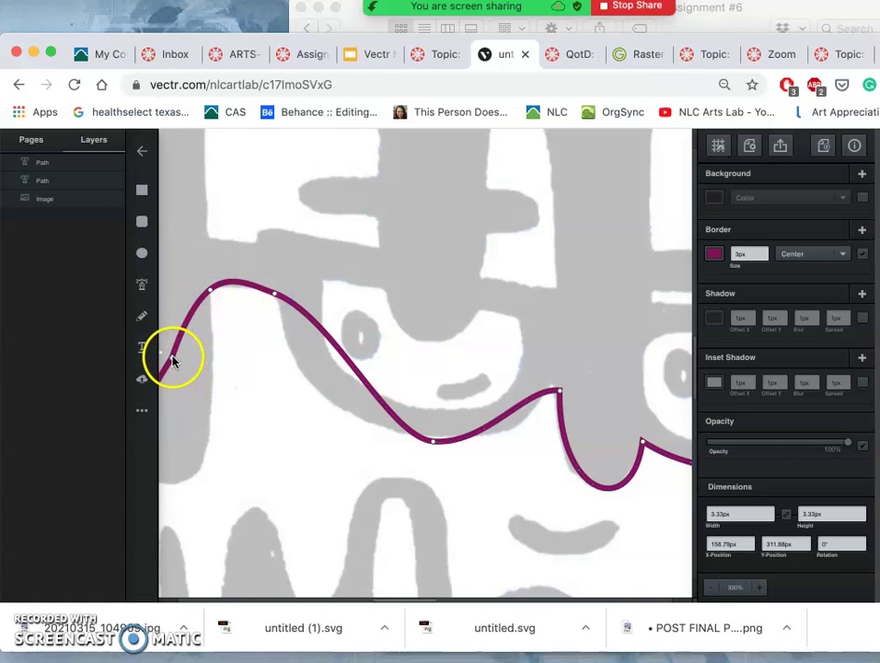
drag(172, 361, 204, 471)
Add two nodes along the slanted edge below the left hair strands, raising one to the narrow gap's top at about X 109.8, Y 328.86 px.
scroll(203, 474, left, 3)
scroll(204, 473, down, 2)
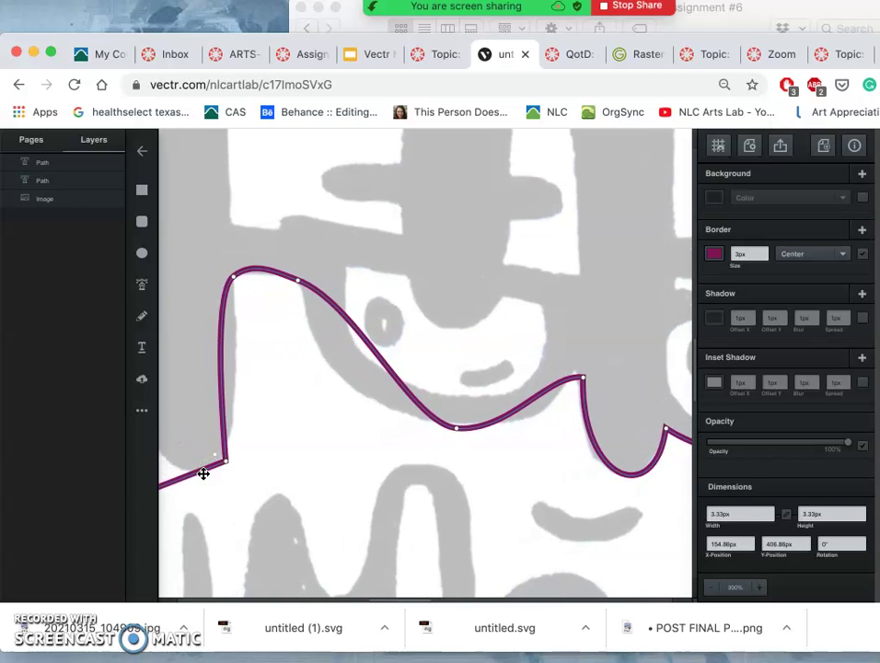
click(208, 492)
scroll(222, 484, left, 5)
scroll(222, 484, down, 1)
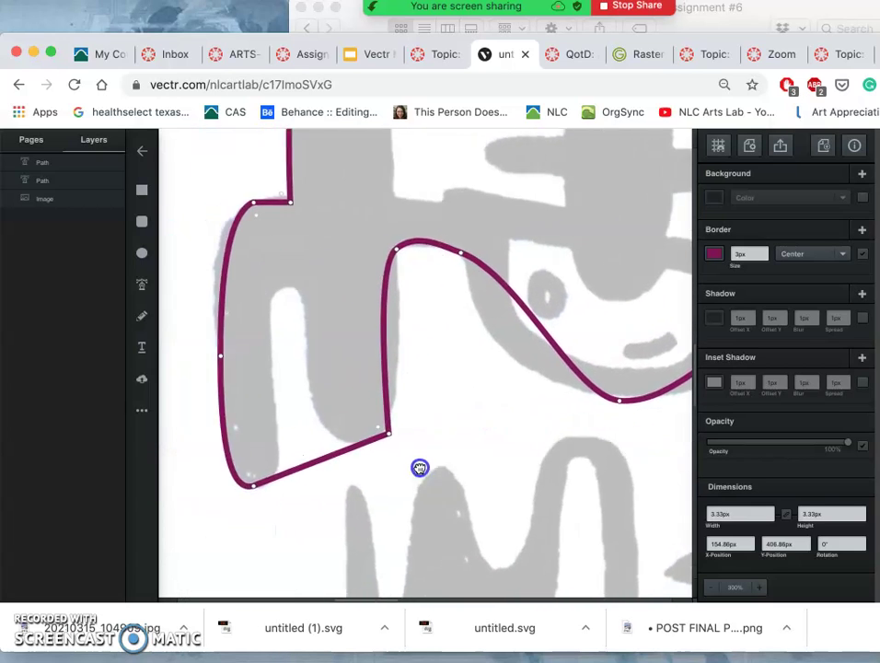
click(360, 457)
click(355, 455)
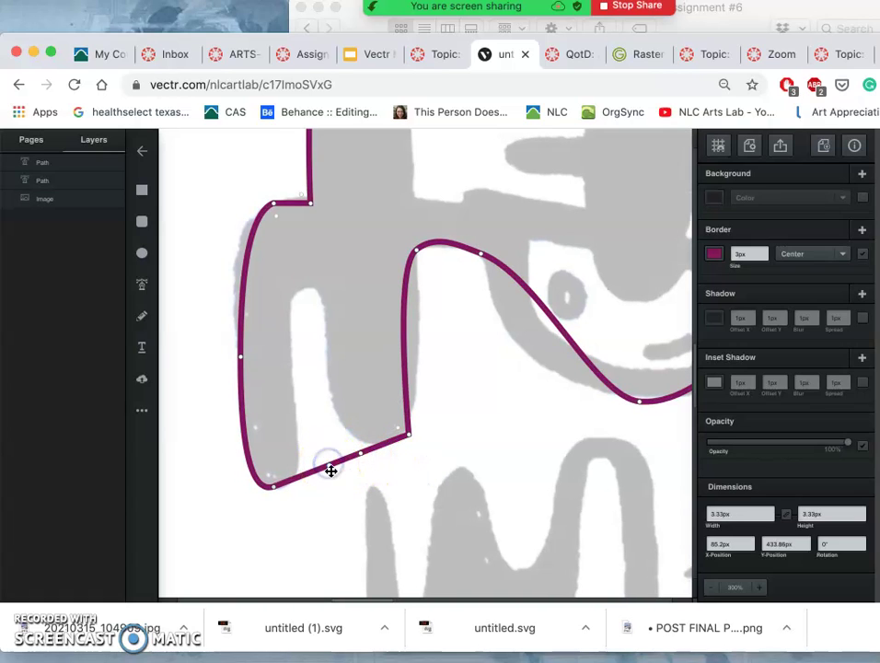
drag(328, 470, 320, 283)
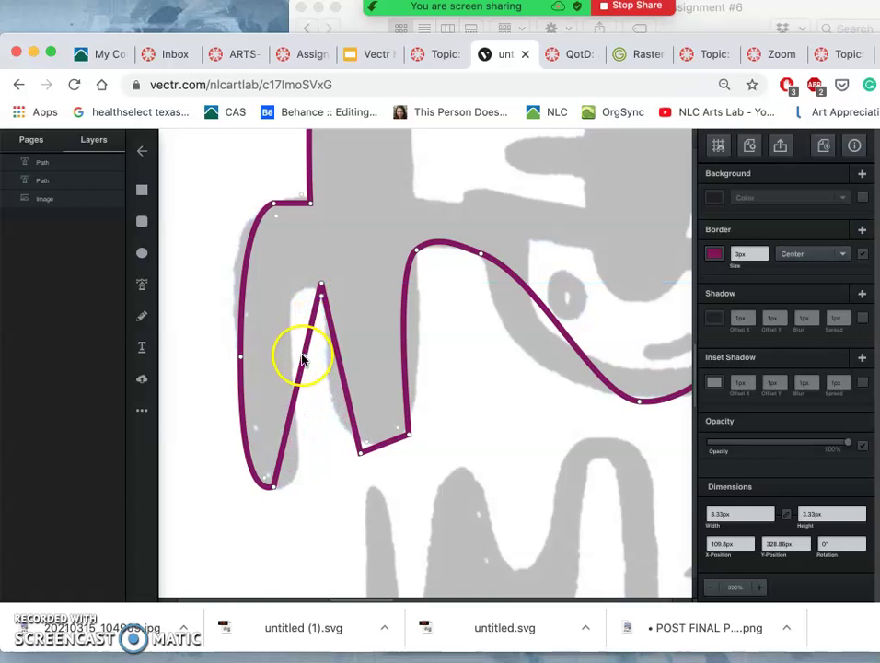
Add a node at the narrow gap's upper left corner and another at the outer strand's lower right, at about X 96.27, Y 424.45 px.
drag(303, 359, 292, 337)
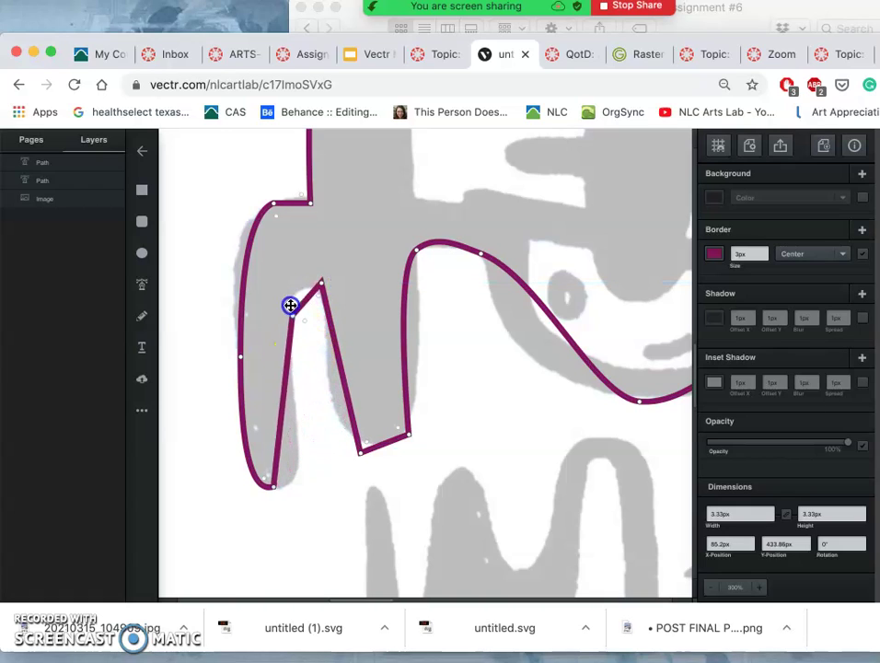
drag(290, 304, 291, 293)
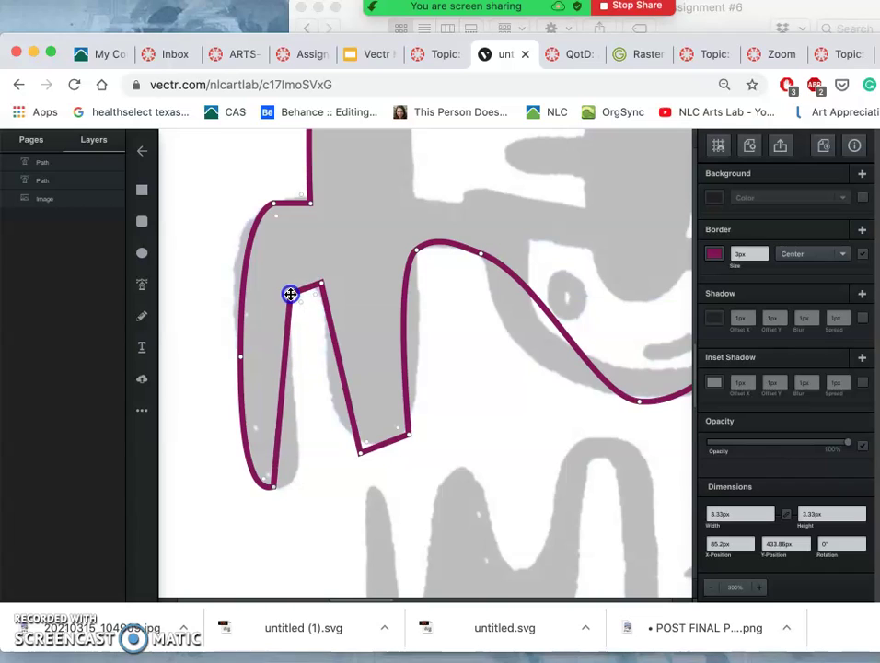
click(279, 450)
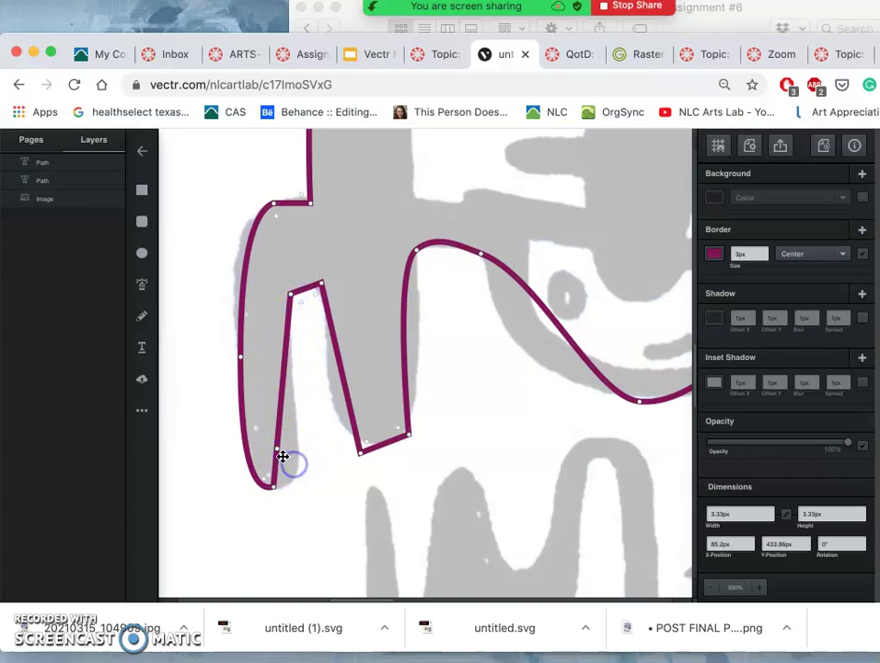
drag(276, 451, 293, 470)
Extend the right handle of the node beneath the left eye so the outline bows along the eye's lower curve toward the central drip.
click(393, 431)
scroll(393, 434, right, 5)
scroll(394, 440, right, 2)
click(423, 348)
scroll(586, 381, right, 1)
scroll(586, 382, right, 7)
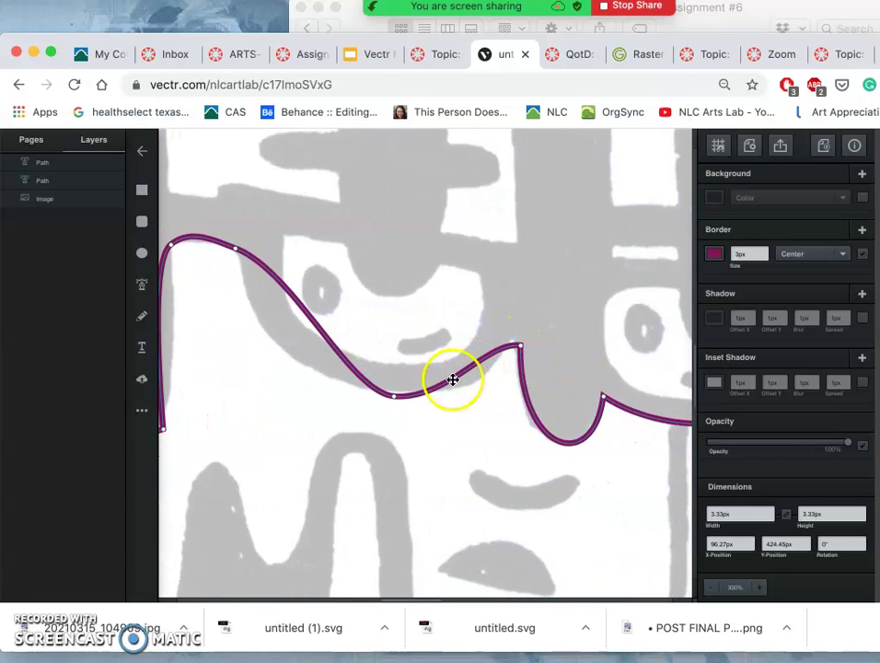
click(394, 397)
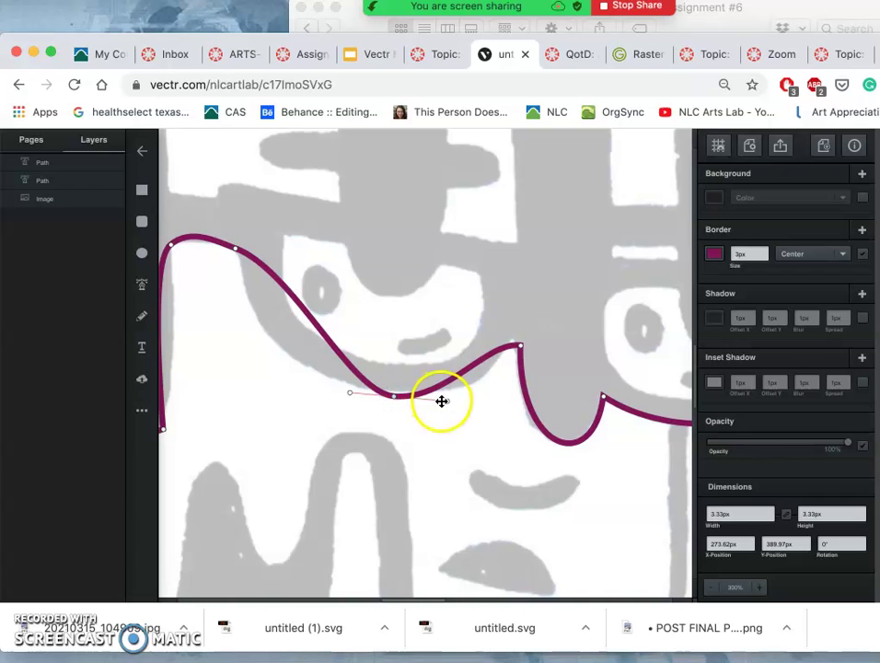
drag(447, 405, 523, 403)
Reset the curve at the peak node between the left eye and central drip, aiming one handle down the drip and retracting the other.
click(521, 349)
double_click(520, 348)
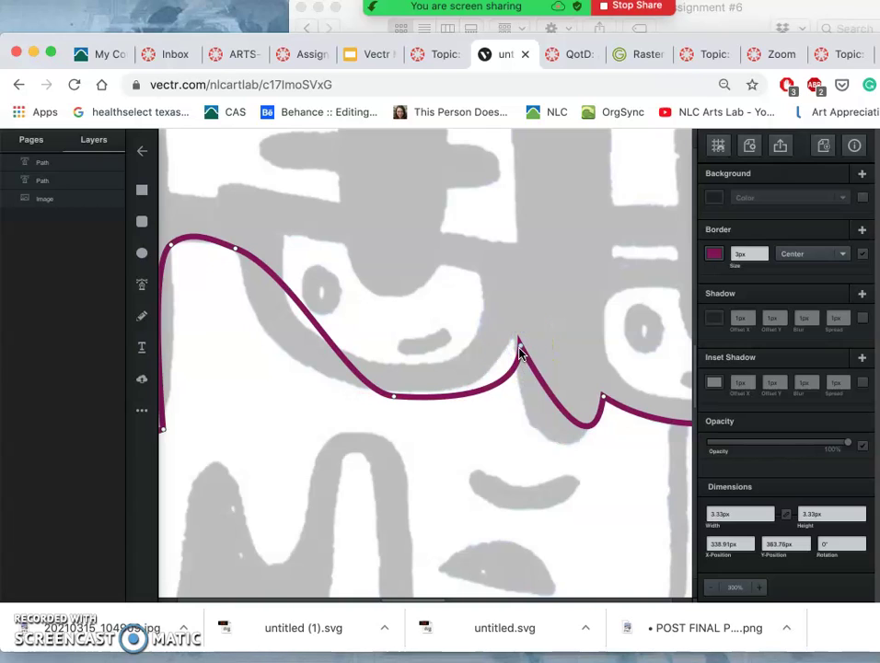
double_click(520, 350)
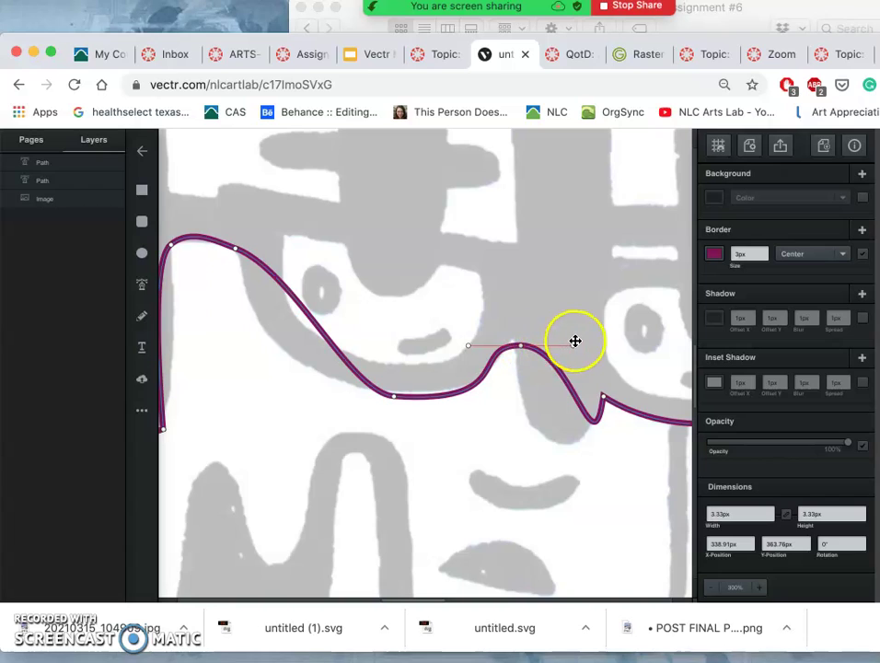
drag(577, 342, 510, 457)
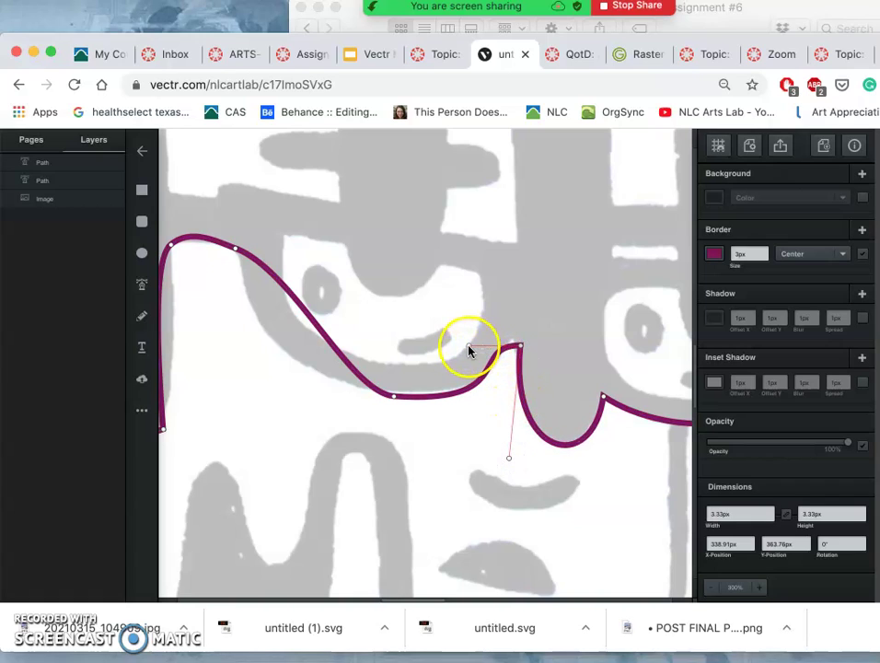
drag(469, 349, 517, 349)
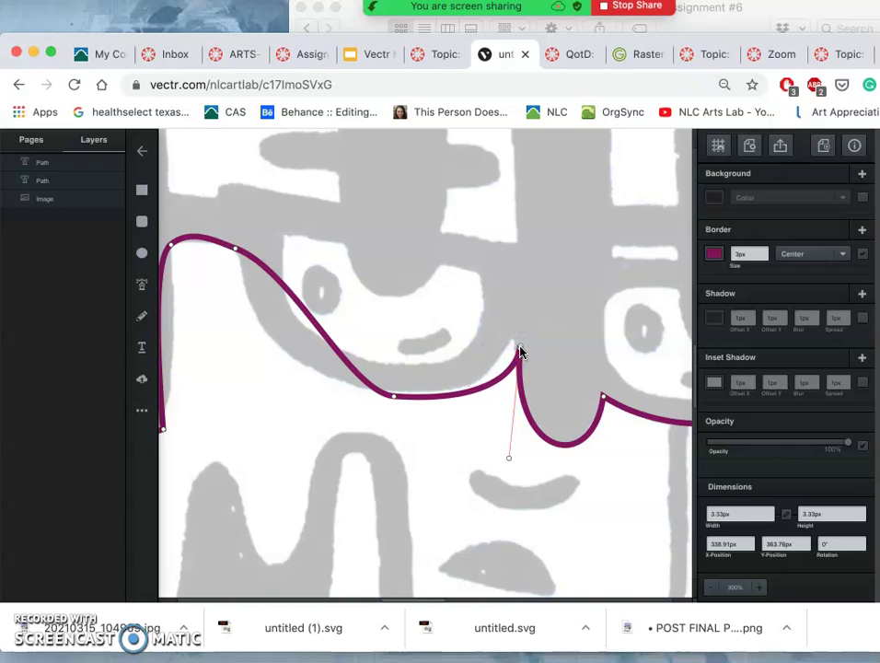
Raise the peak node to about X 337.58, Y 355.86 px and lengthen its lower handle to follow the central drip's edge.
drag(520, 350, 519, 330)
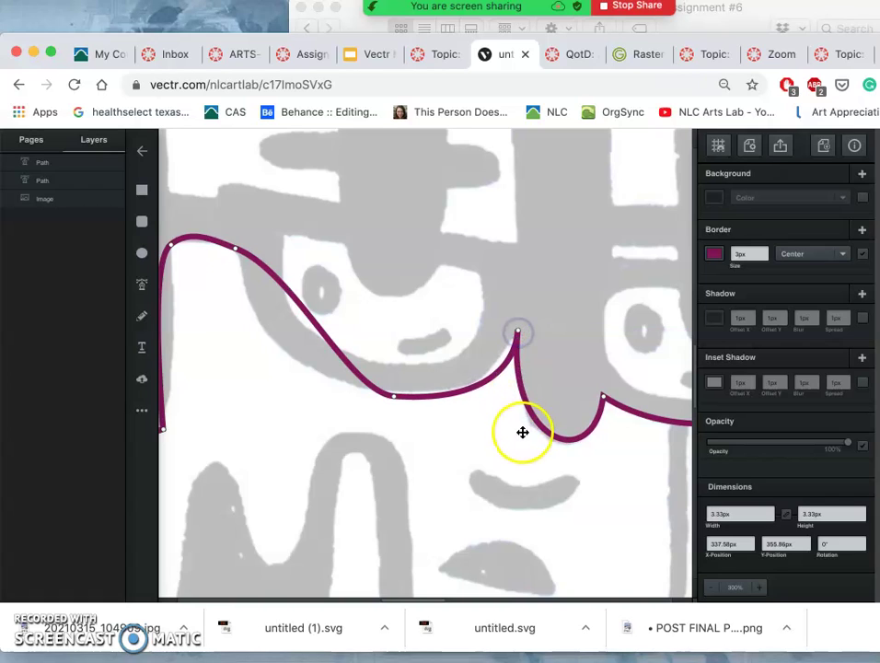
click(518, 331)
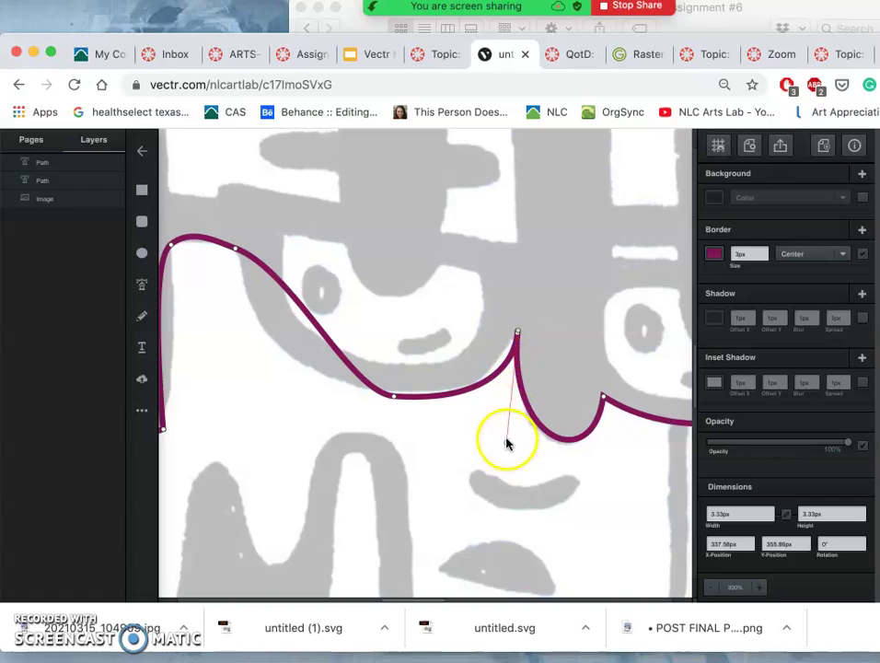
drag(506, 441, 508, 457)
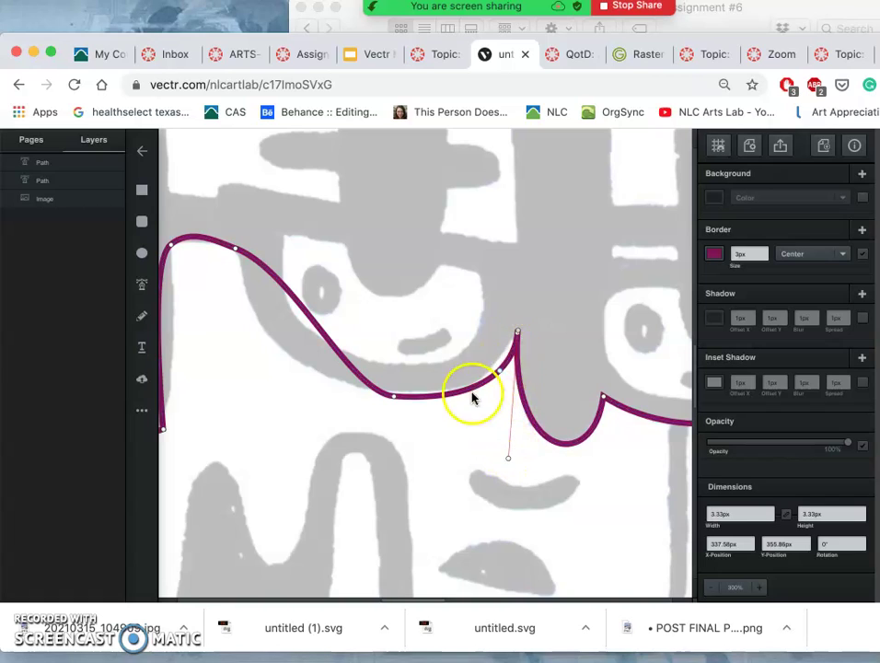
Move the node beneath the left eye to about X 272.62, Y 388.97 px and extend both handles along the eye's lower curve.
drag(394, 400, 484, 401)
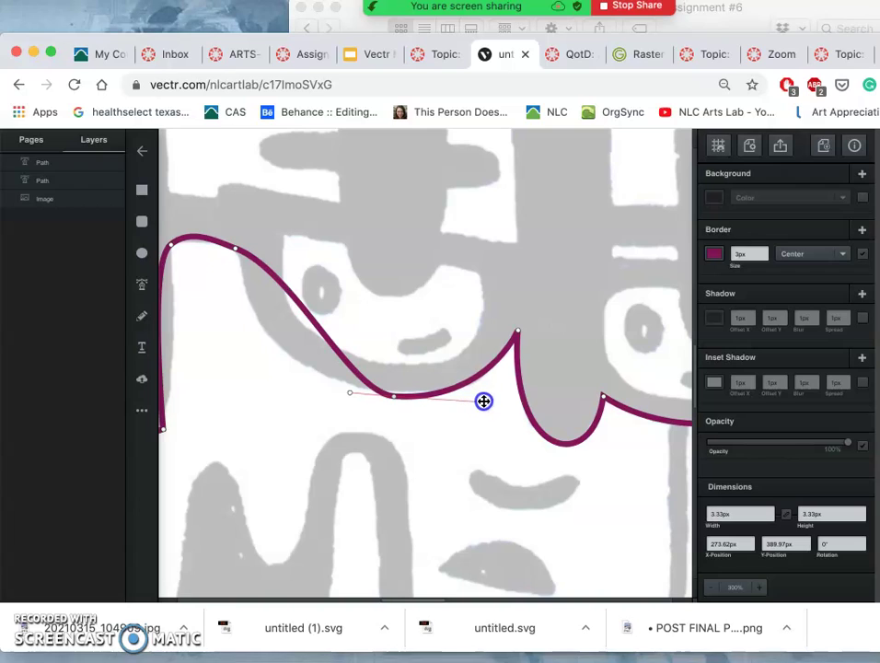
drag(394, 398, 390, 394)
click(391, 395)
drag(391, 395, 489, 402)
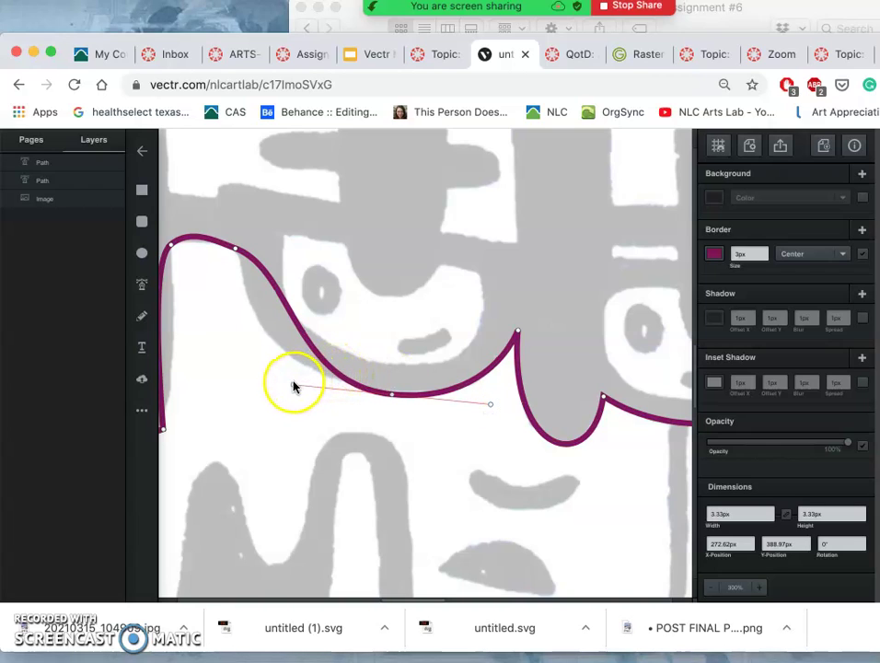
drag(294, 385, 213, 375)
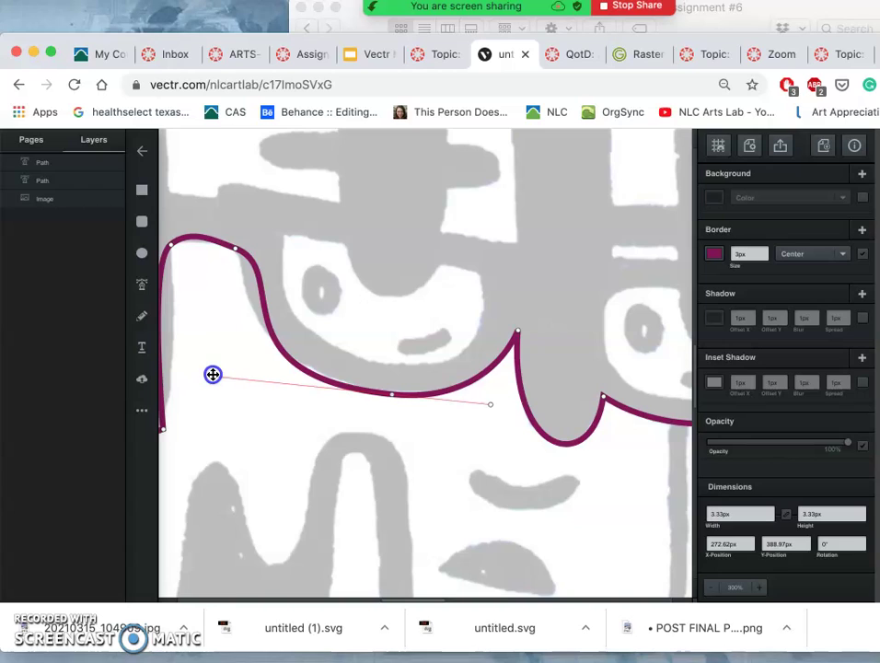
Retract the handle of the corner node at the eye's upper left and shorten the left handle of the node beneath the eye.
click(235, 248)
drag(295, 270, 236, 247)
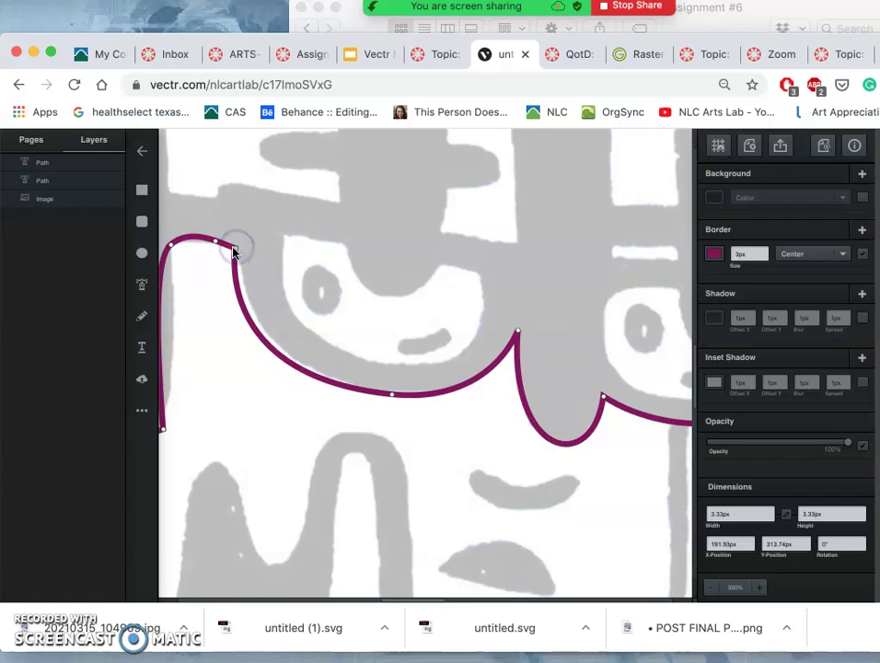
click(236, 249)
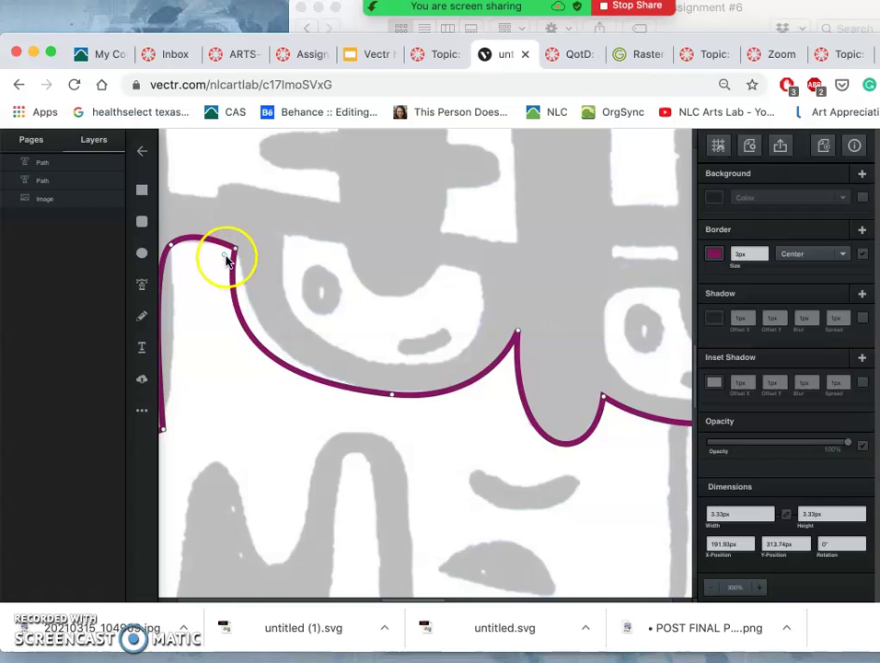
click(397, 399)
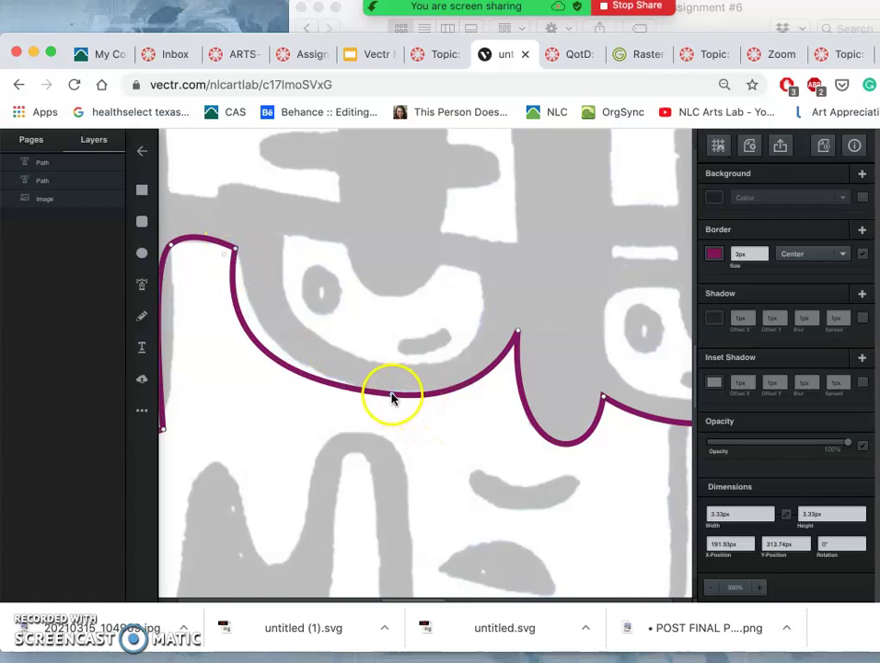
click(393, 396)
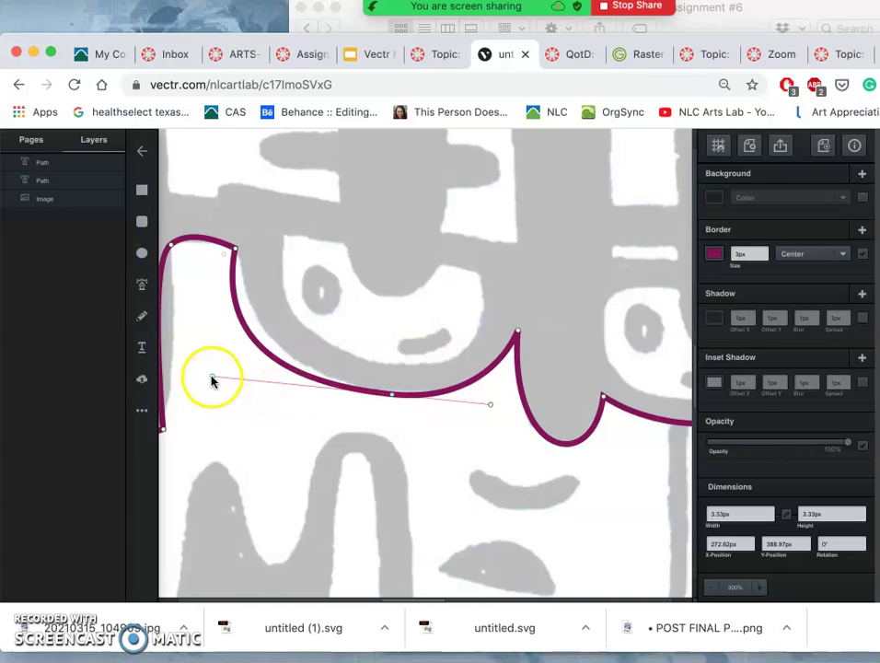
click(211, 379)
drag(212, 379, 250, 385)
Turn the wide gap's upper left node into a sharp corner and raise its upper right node to about X 191.93, Y 311.88 px.
click(175, 249)
double_click(172, 247)
click(220, 273)
scroll(227, 295, left, 2)
scroll(228, 295, right, 2)
click(230, 248)
drag(229, 248, 228, 243)
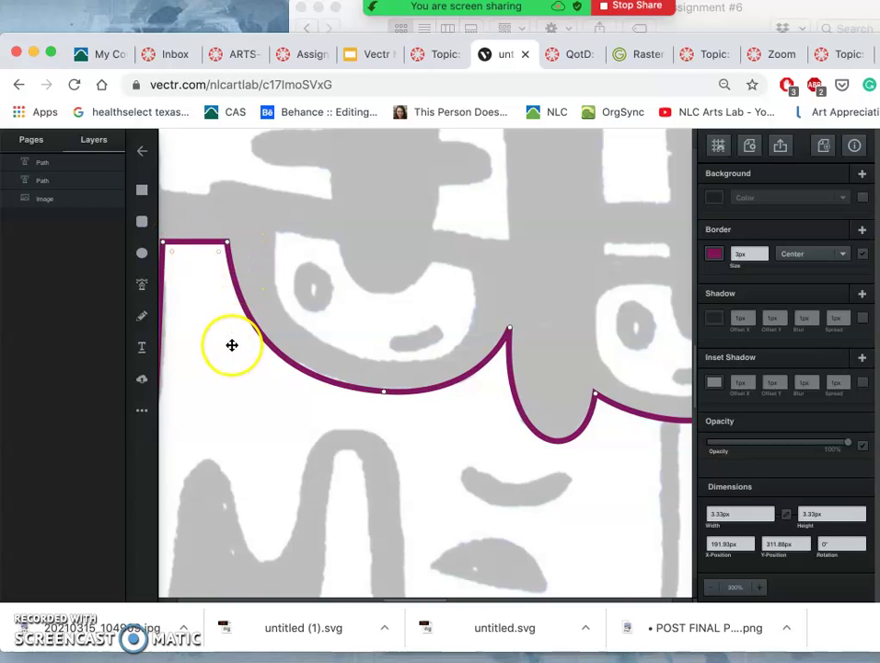
Move the inner hair strand's lower right node to about X 158.79, Y 407.86 px and smooth both nodes at the strand's tip.
drag(271, 346, 480, 331)
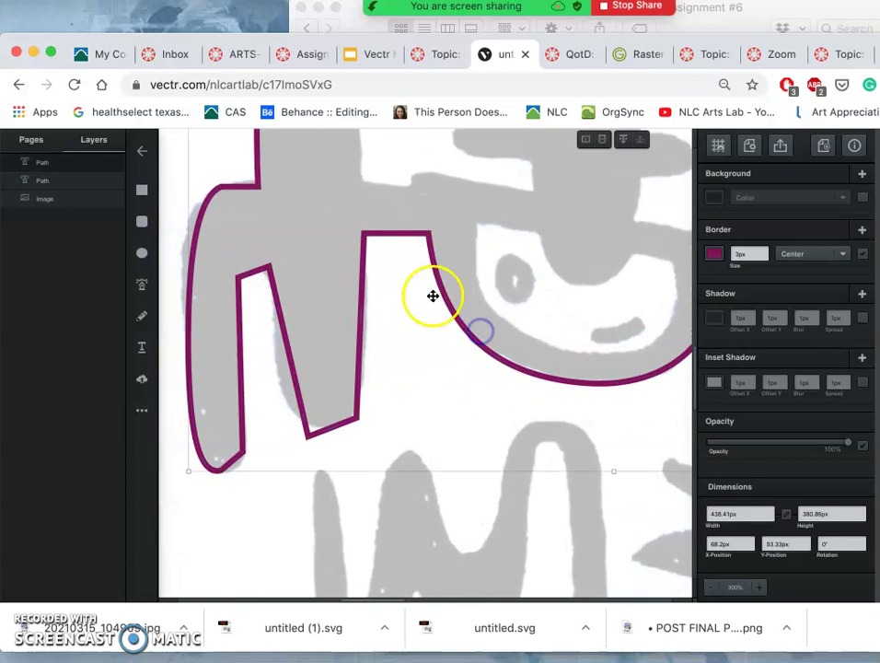
double_click(356, 418)
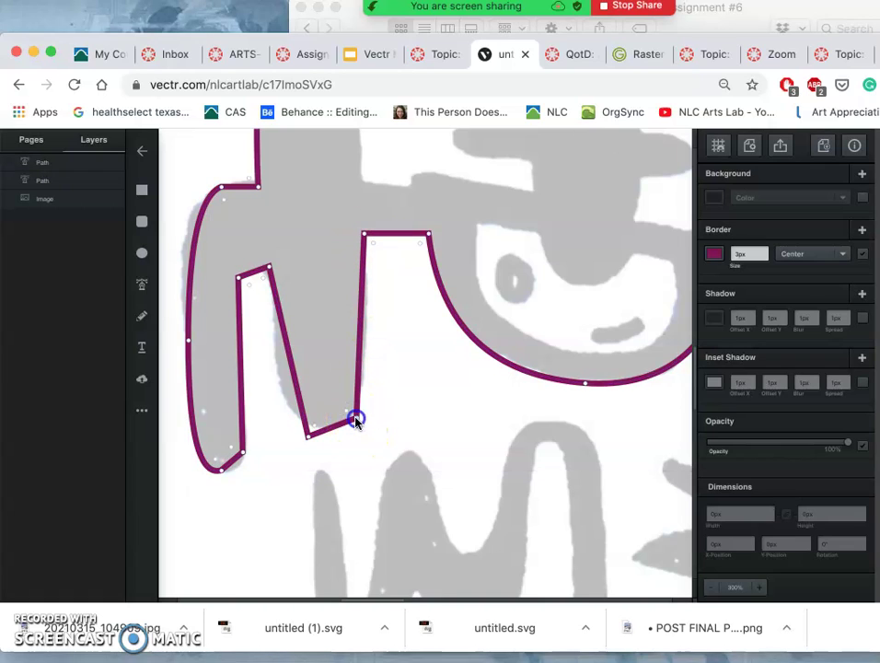
drag(355, 417, 364, 420)
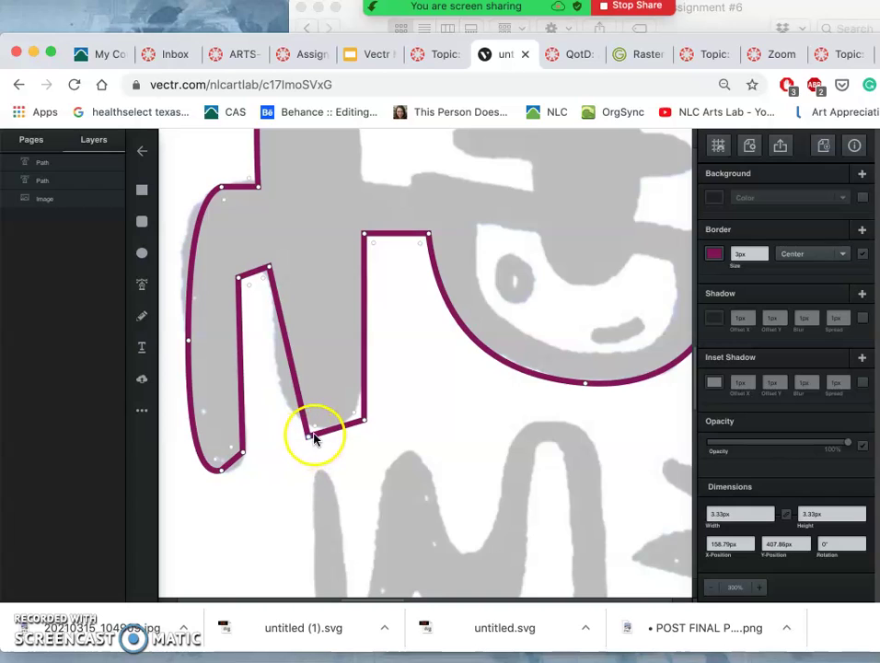
double_click(363, 423)
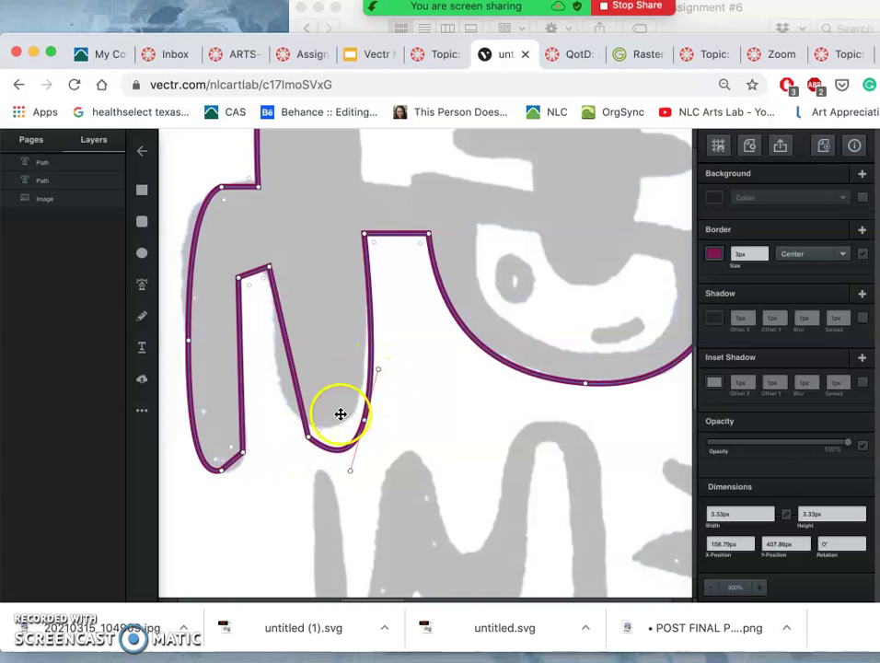
double_click(308, 439)
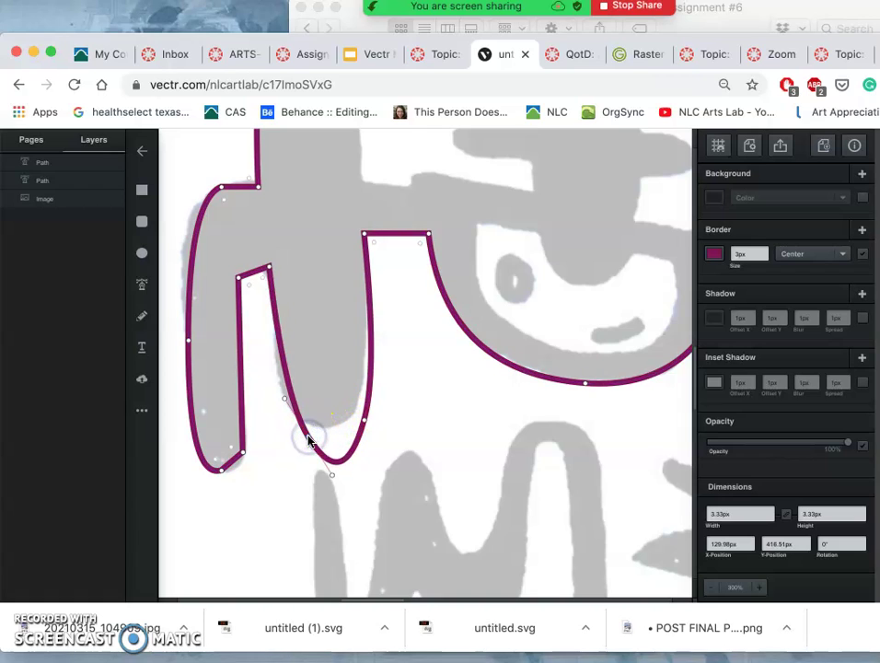
Move the strand's two tip nodes to about X 120.64, Y 397.18 px and X 156.45, Y 400.86 px, deleting the stray node between them.
drag(307, 438, 290, 399)
click(350, 432)
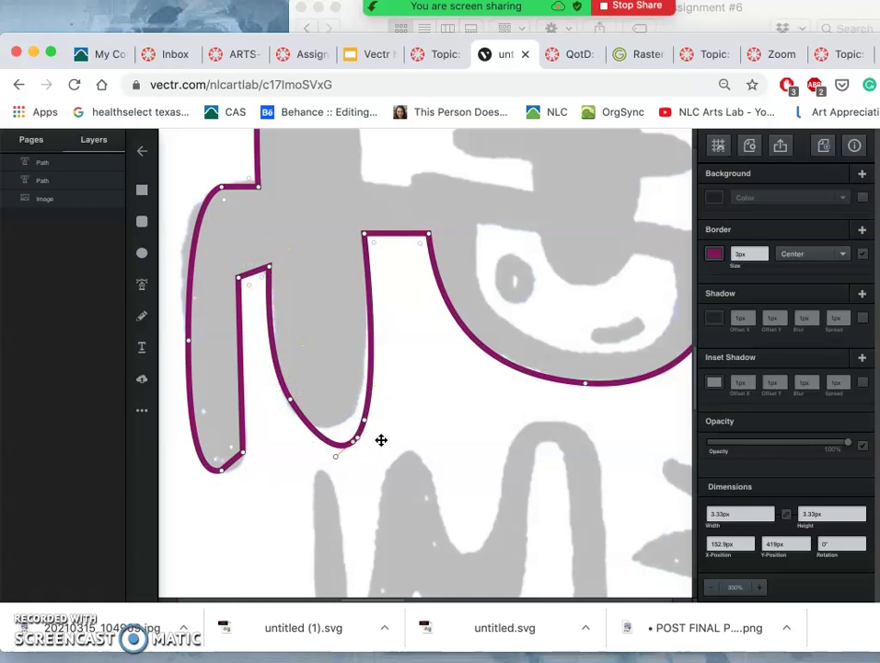
key(Delete)
drag(365, 420, 359, 406)
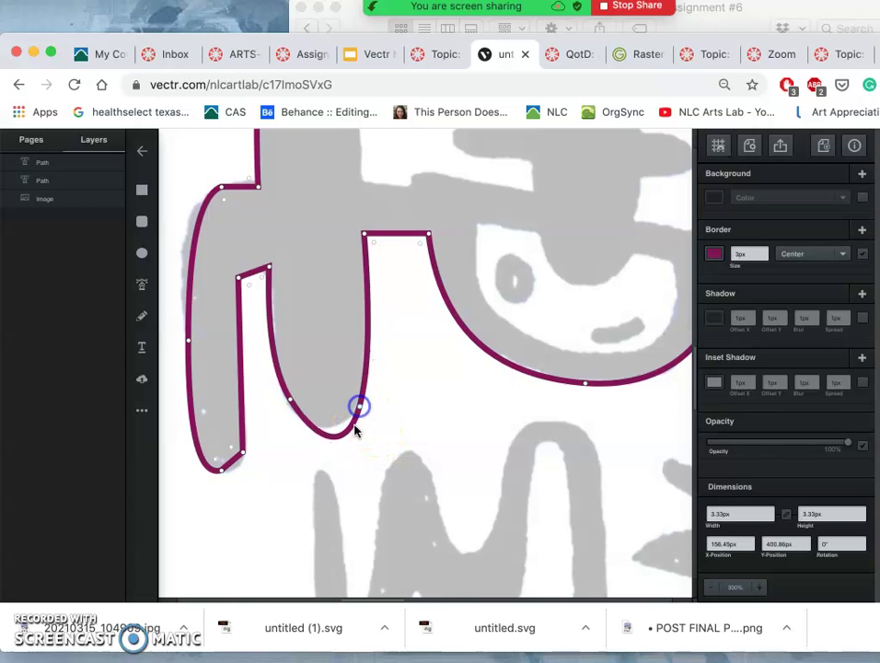
Adjust the handles of the strand's lower right node to straighten its right edge and round its tip.
click(359, 407)
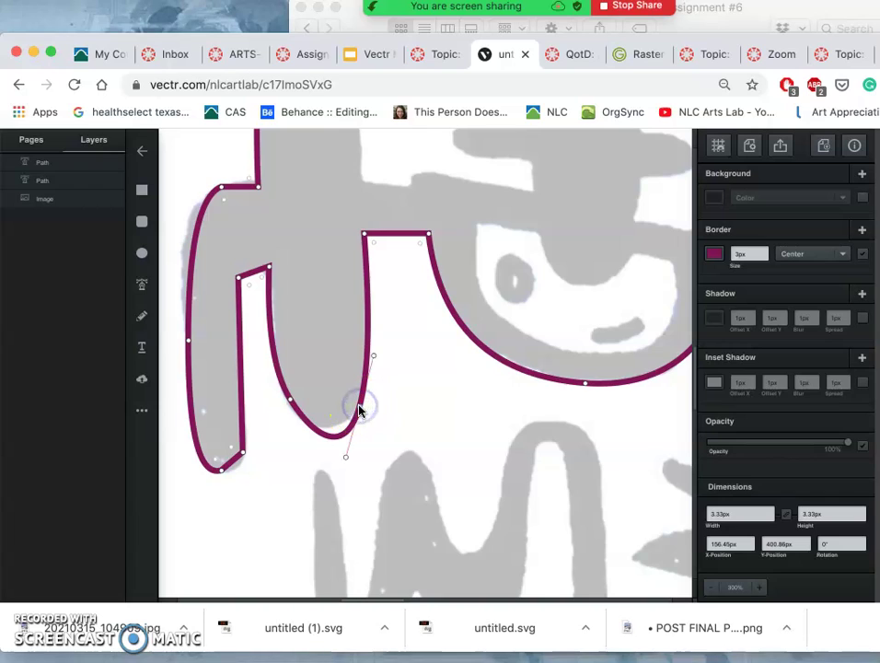
mouse_move(346, 460)
mouse_down()
mouse_move(335, 462)
mouse_move(353, 449)
mouse_up()
mouse_move(353, 449)
mouse_down()
mouse_move(357, 419)
mouse_move(359, 441)
mouse_up()
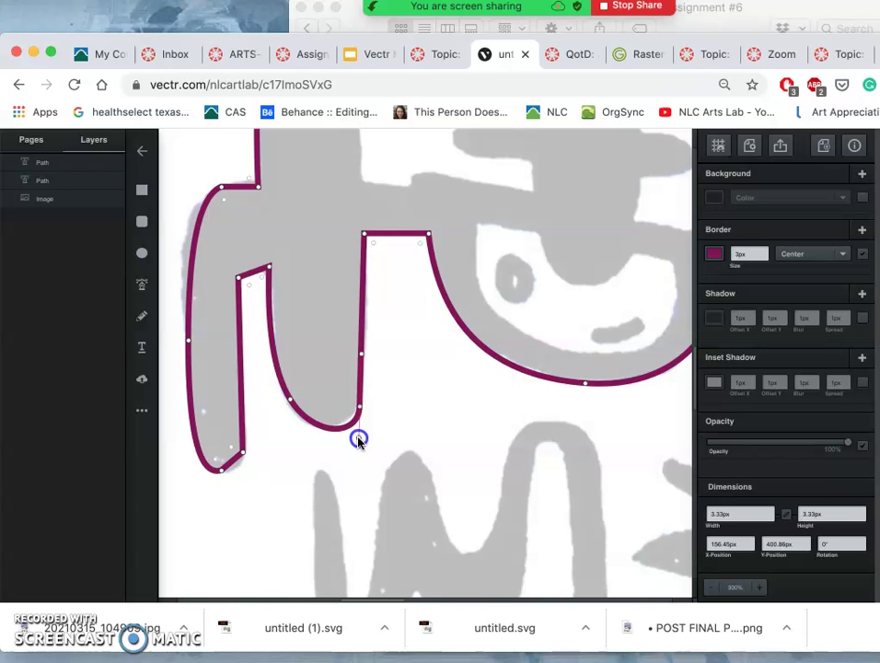
drag(359, 441, 359, 438)
Shift the narrow gap's upper right node toward the strand's edge and shorten the upper handle of the strand's lower left node.
drag(269, 270, 259, 267)
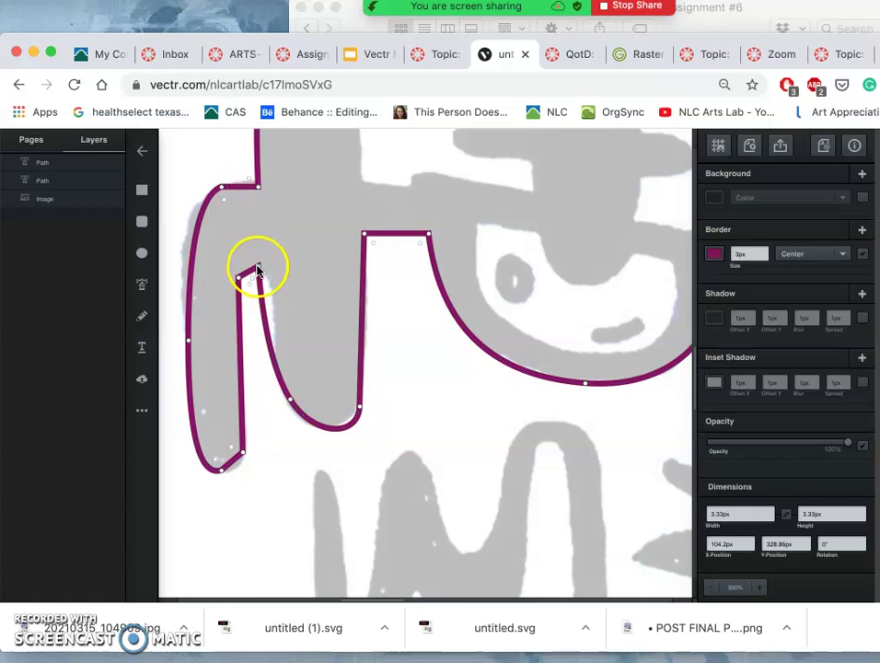
drag(257, 266, 277, 267)
click(289, 400)
drag(289, 399, 274, 365)
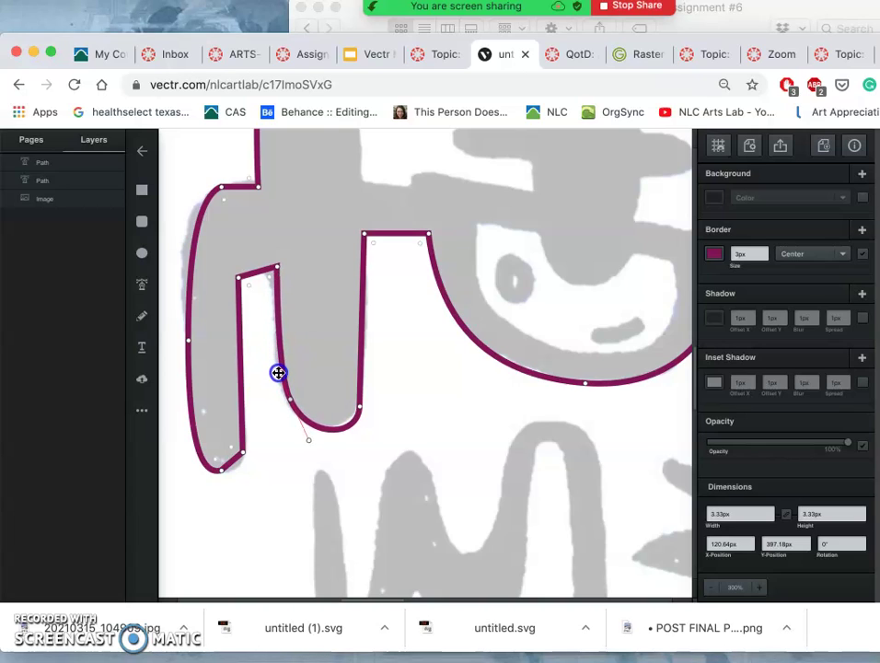
drag(278, 373, 278, 373)
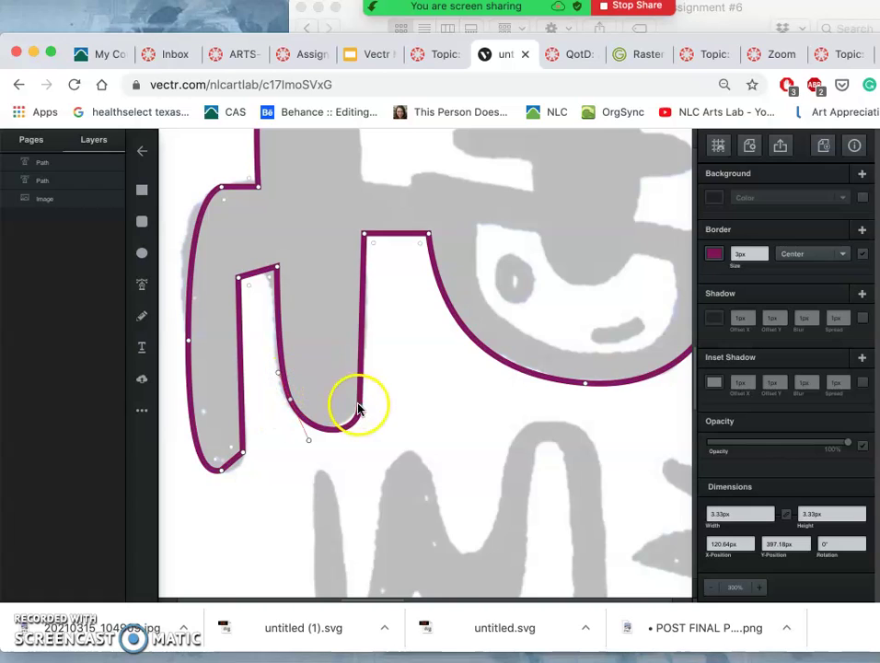
Move the strand's lower left node to about X 117.98, Y 384.51 px and point its lower handle nearly straight down.
drag(326, 433, 310, 472)
drag(290, 401, 287, 380)
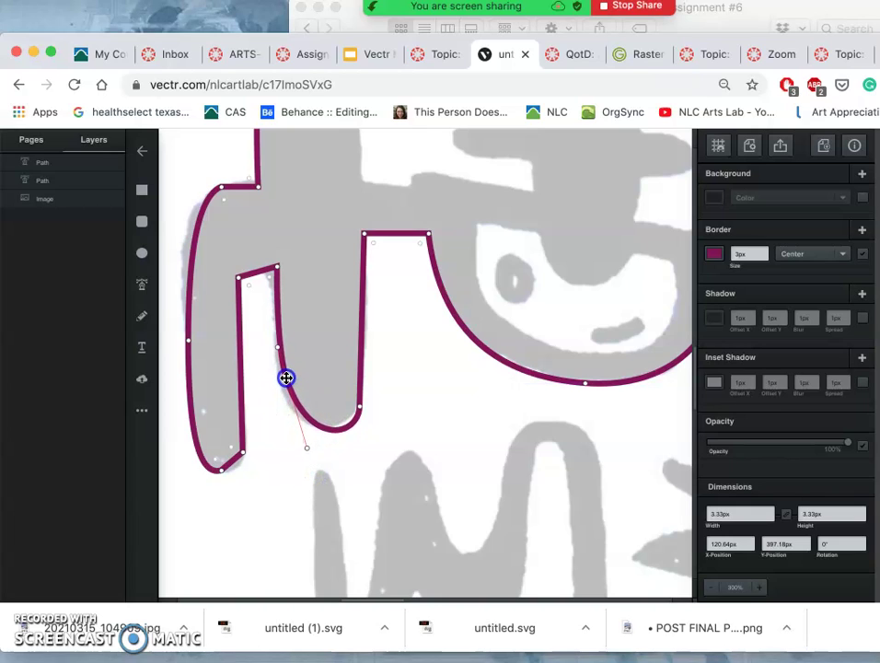
drag(286, 376, 286, 375)
click(285, 374)
drag(319, 439, 287, 447)
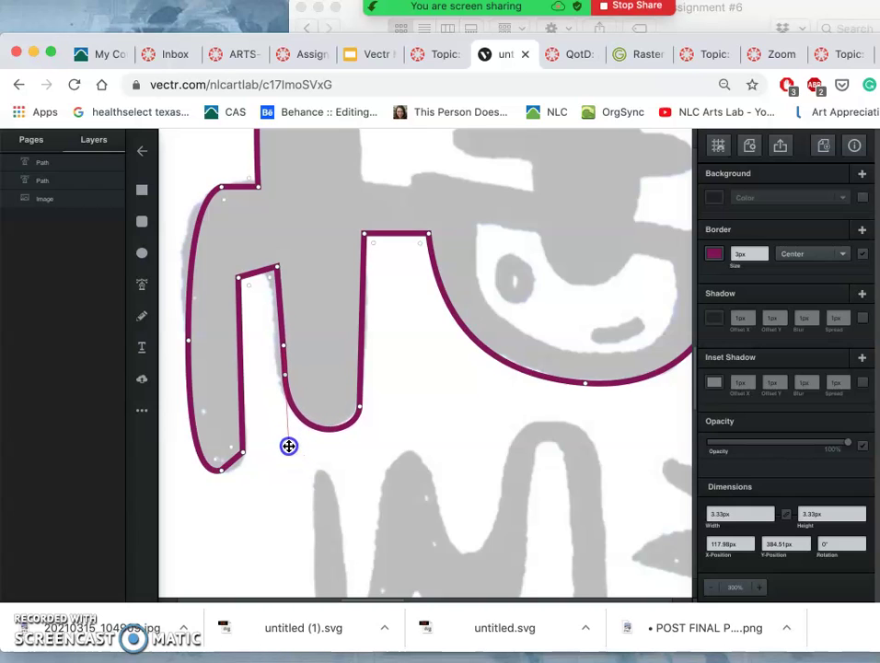
Straighten the strand's sides by moving its top nodes to about X 117.98, Y 327.86 px and X 156.45, Y 311.88 px.
drag(277, 267, 284, 264)
click(365, 236)
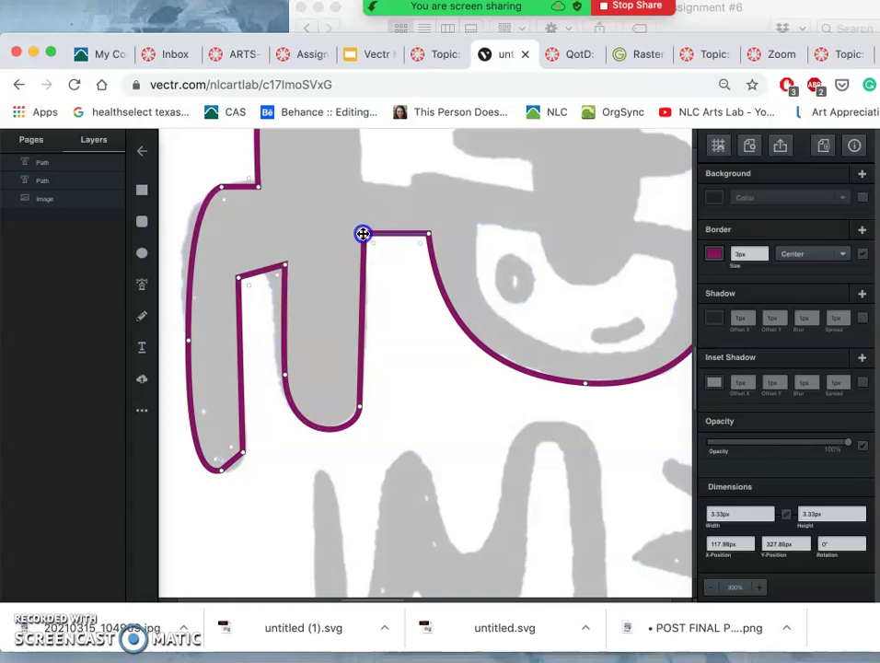
drag(363, 233, 360, 234)
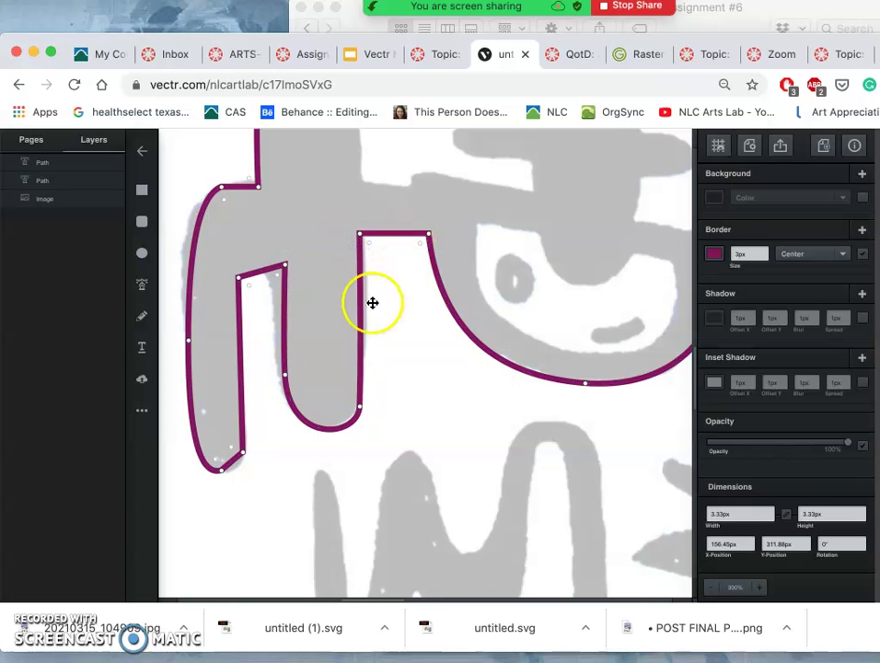
Smooth the two top nodes of the narrow gap between the strands and adjust the right node's upper handle to form an arch.
double_click(239, 280)
click(288, 267)
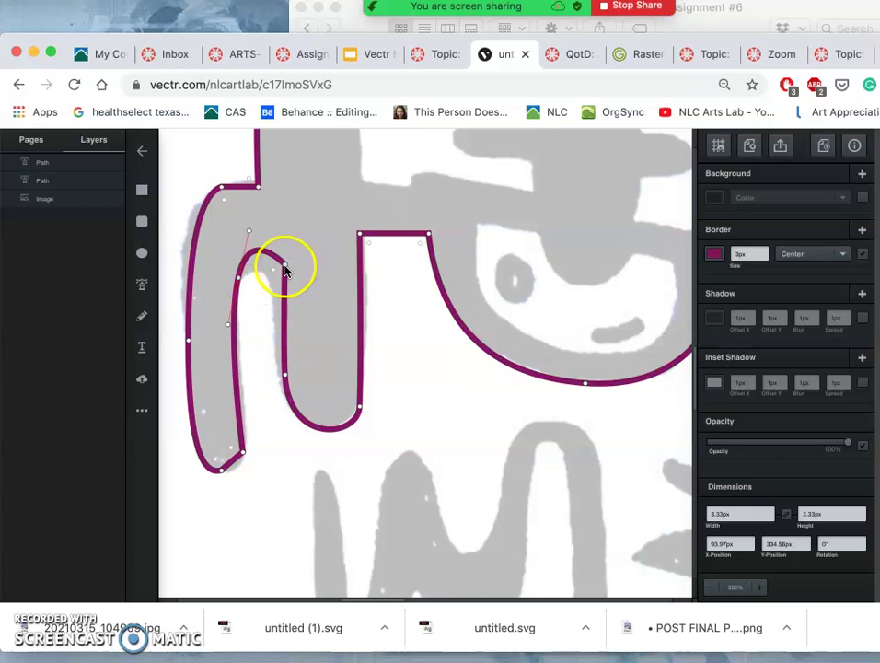
double_click(285, 267)
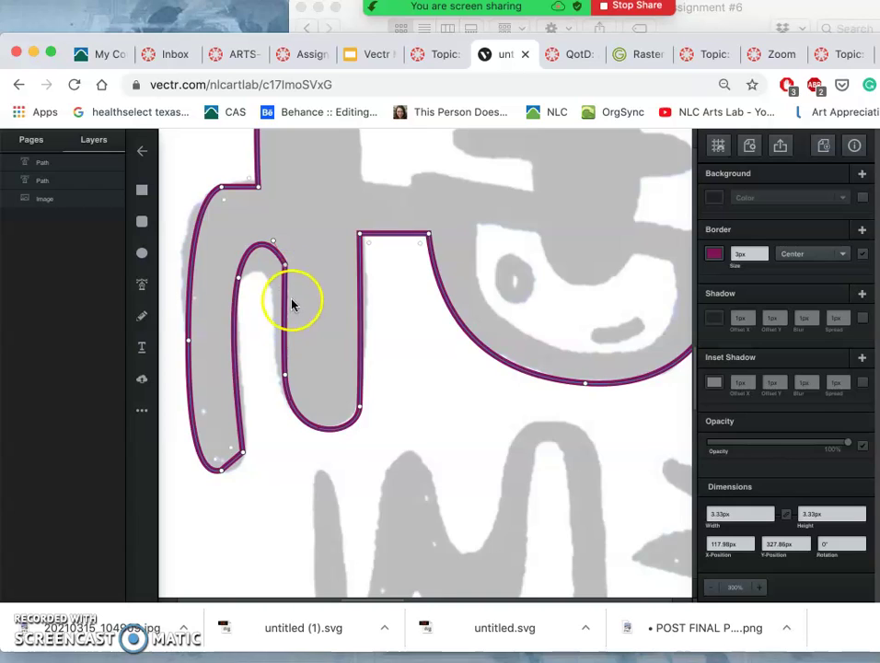
mouse_move(274, 241)
mouse_down()
mouse_move(261, 236)
mouse_move(273, 233)
mouse_up()
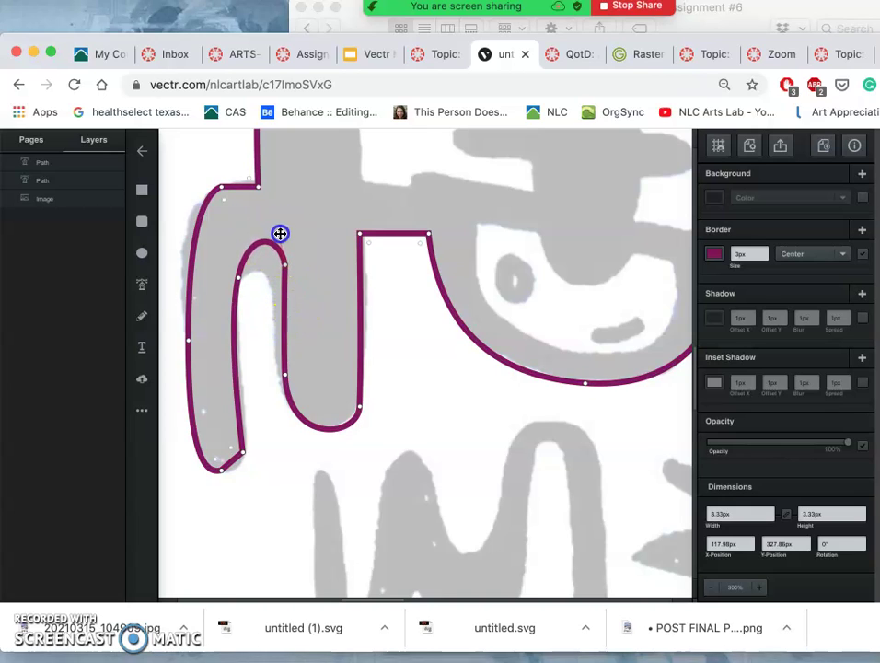
Select both top nodes of the narrow gap, reduce their height difference to 5.7 px and lower them together to about Y 339.86 px.
click(244, 285)
click(285, 263)
click(284, 265)
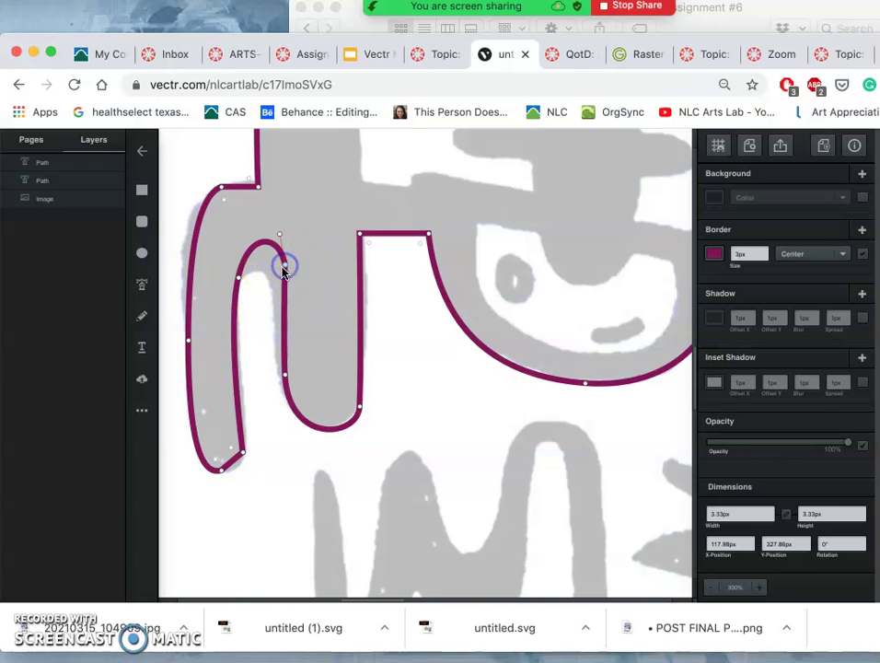
click(238, 282)
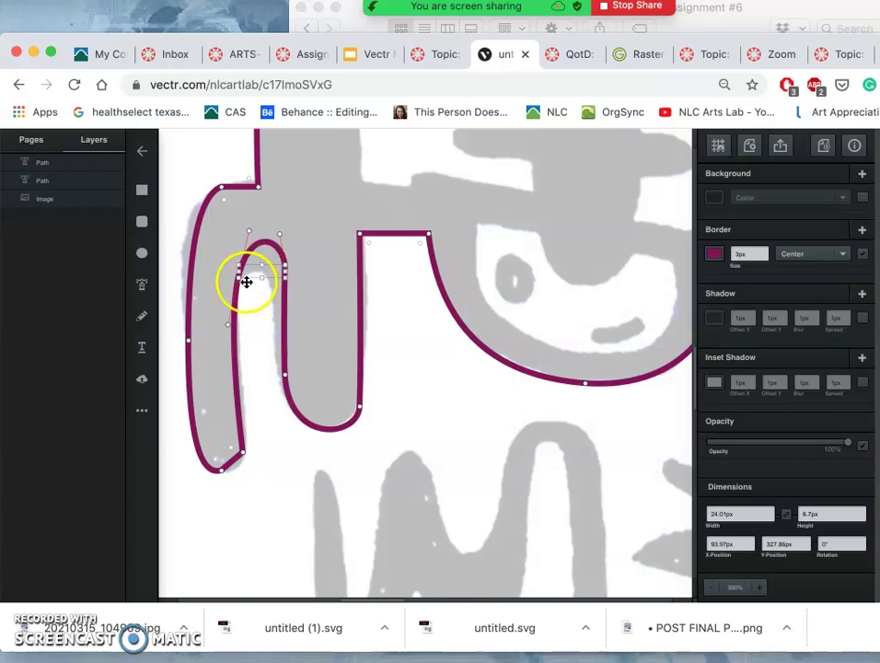
drag(238, 277, 262, 276)
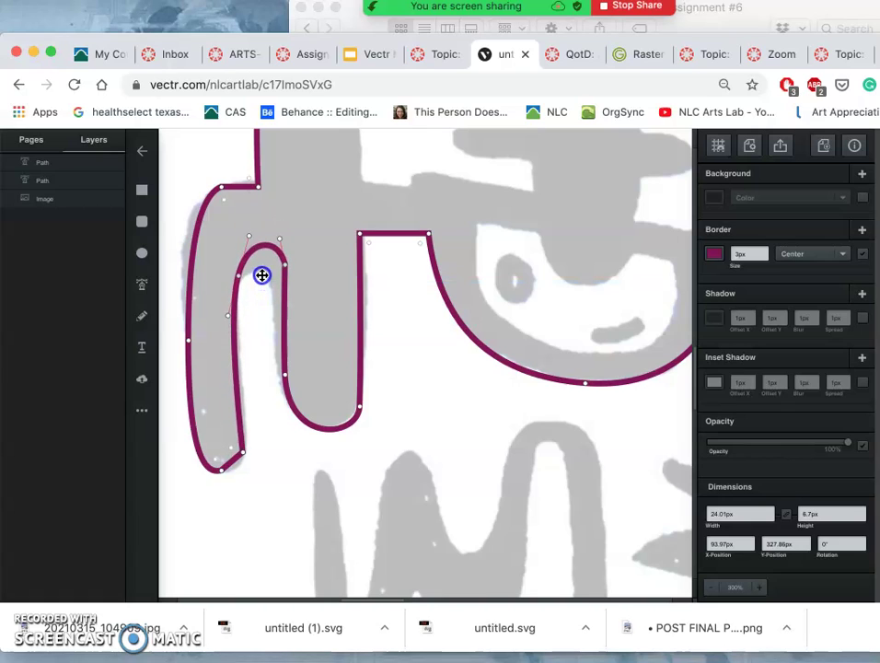
click(261, 274)
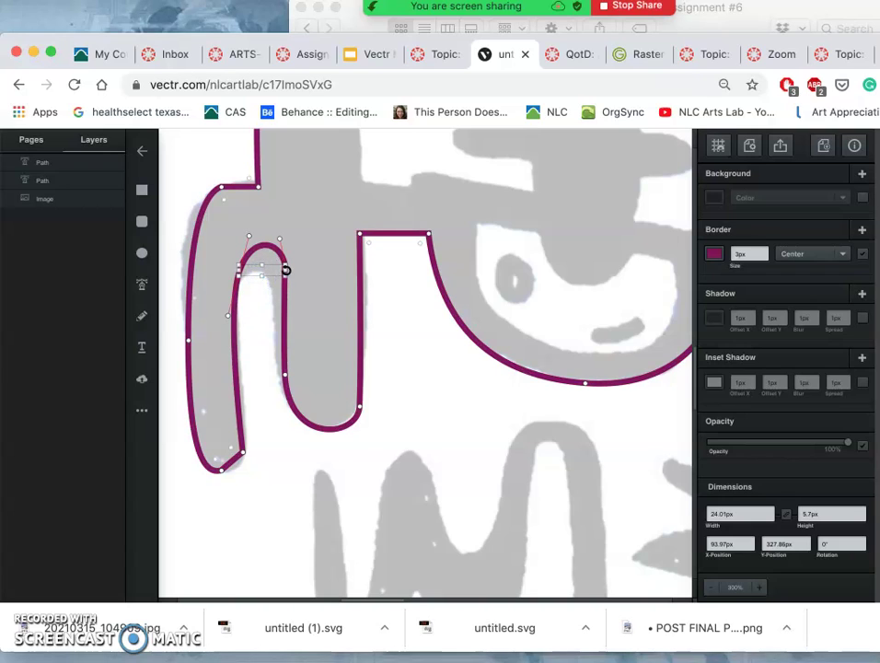
key(Down)
key(Down)
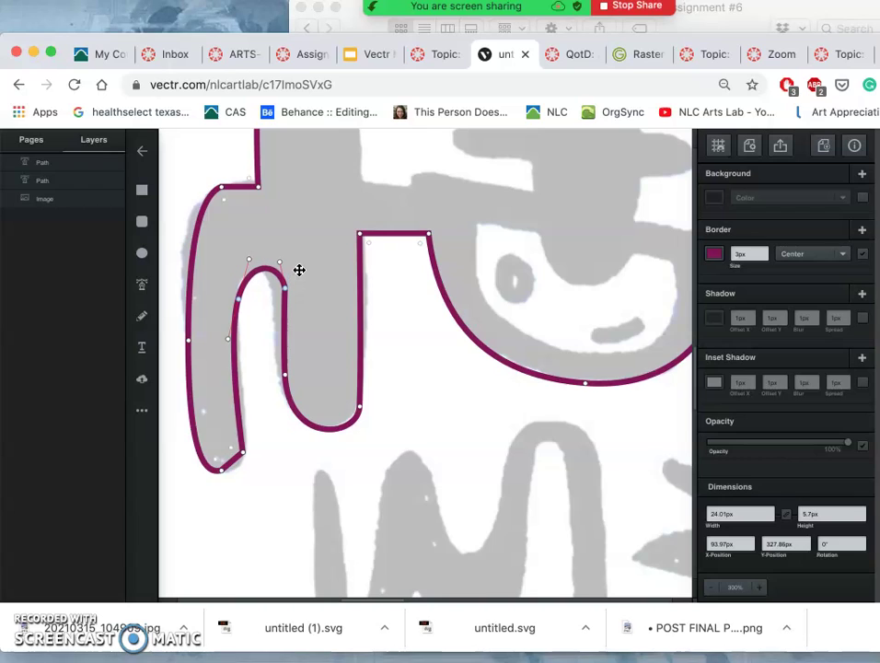
Nudge the gap's two top nodes together to about X 92.97 px and deselect them.
key(Left)
key(Left)
key(Left)
key(Left)
key(Left)
key(Right)
key(Right)
key(Right)
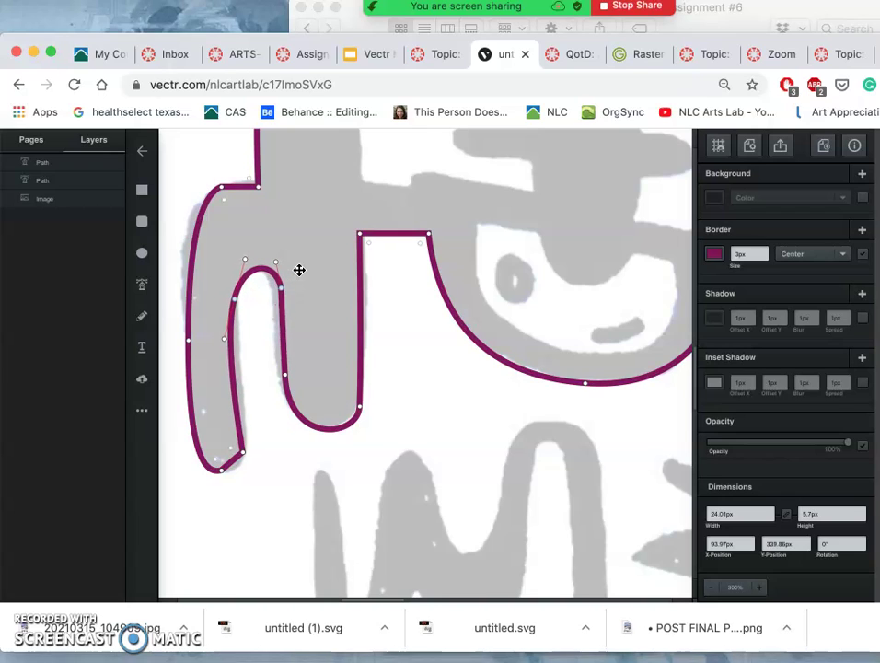
key(Right)
click(309, 254)
Reshape the handles of the gap's upper left node to straighten its left side and point the upper handle nearly straight up.
click(269, 305)
click(239, 291)
double_click(240, 291)
click(237, 302)
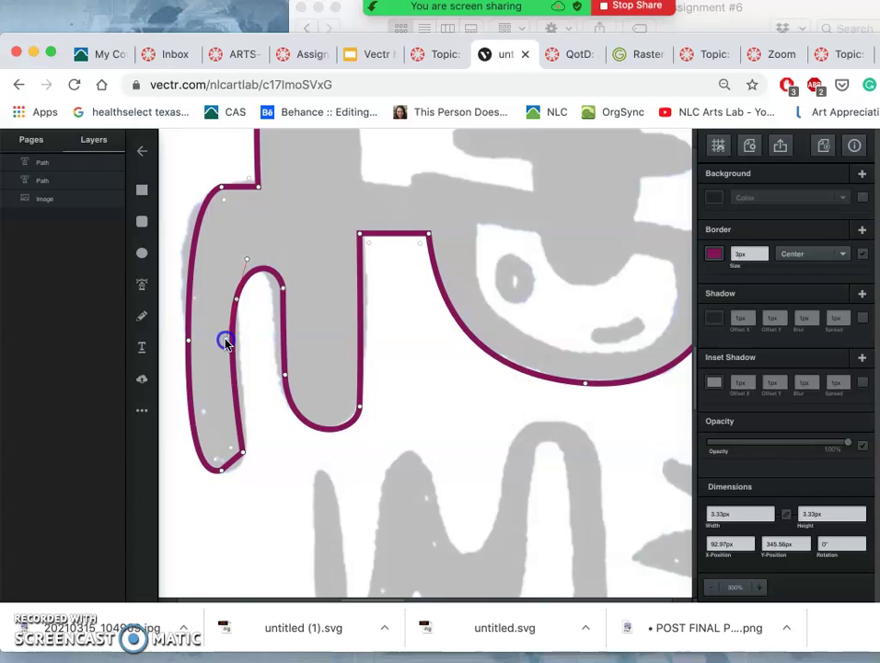
mouse_move(226, 342)
mouse_down()
mouse_move(236, 304)
mouse_move(236, 337)
mouse_move(252, 241)
mouse_move(246, 254)
mouse_move(233, 236)
mouse_up()
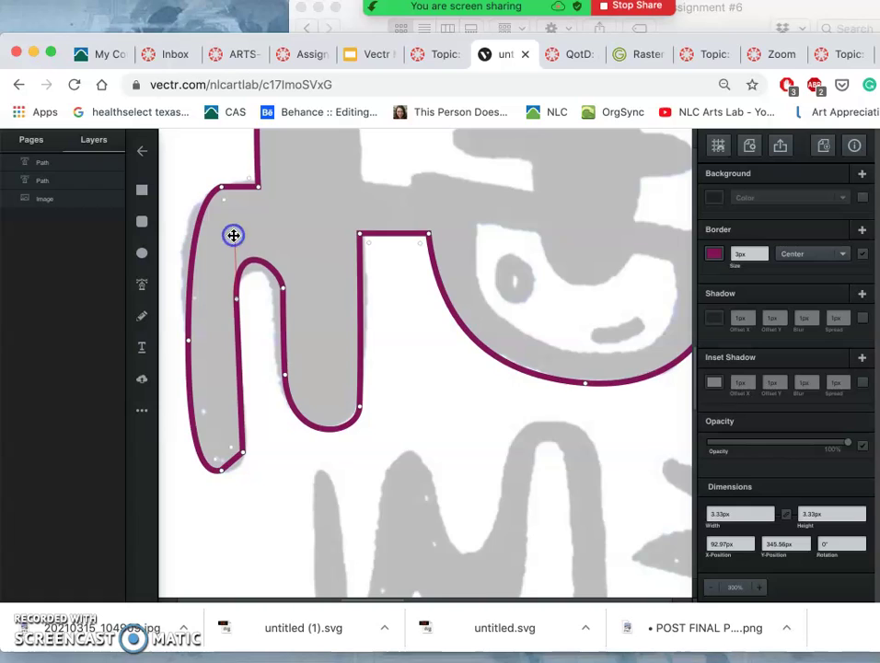
Move the gap's upper right node to about X 115.31, Y 345.56 px and turn both top nodes into corners joined by a straight edge.
click(282, 291)
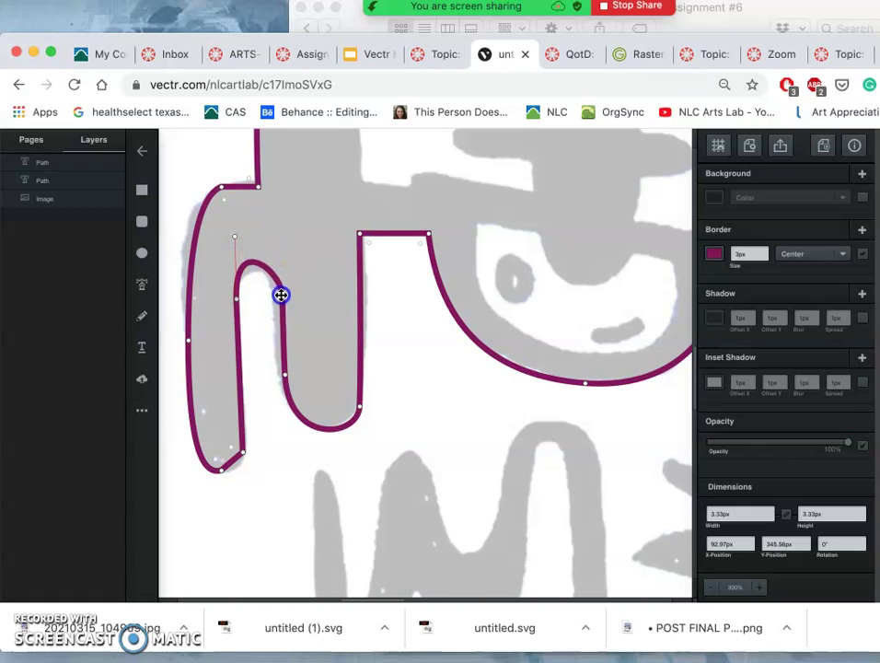
drag(281, 295, 279, 301)
click(280, 300)
click(279, 301)
click(280, 302)
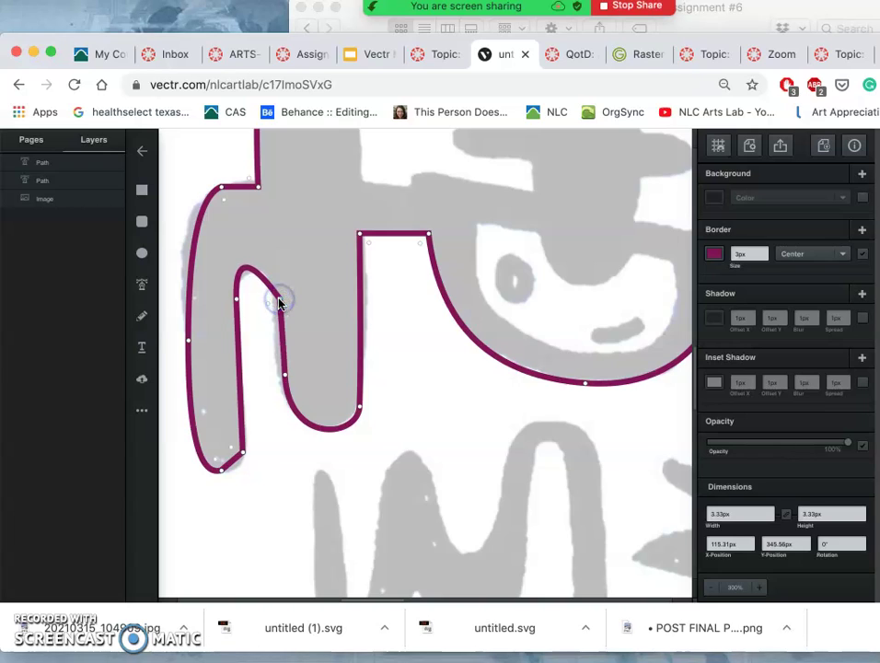
drag(280, 301, 238, 300)
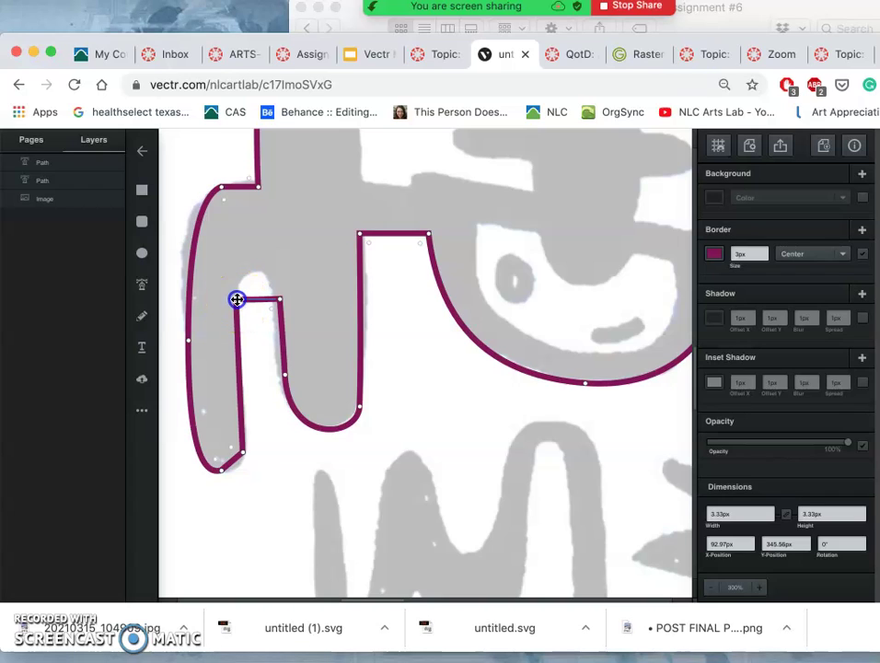
Add a node midway along the gap's top edge, raise it to about X 103.63, Y 331.58 px and extend its horizontal handles into an arch.
click(257, 300)
drag(257, 290, 257, 271)
drag(267, 274, 277, 273)
mouse_move(280, 272)
mouse_down()
mouse_move(277, 304)
mouse_move(244, 291)
mouse_move(291, 272)
mouse_up()
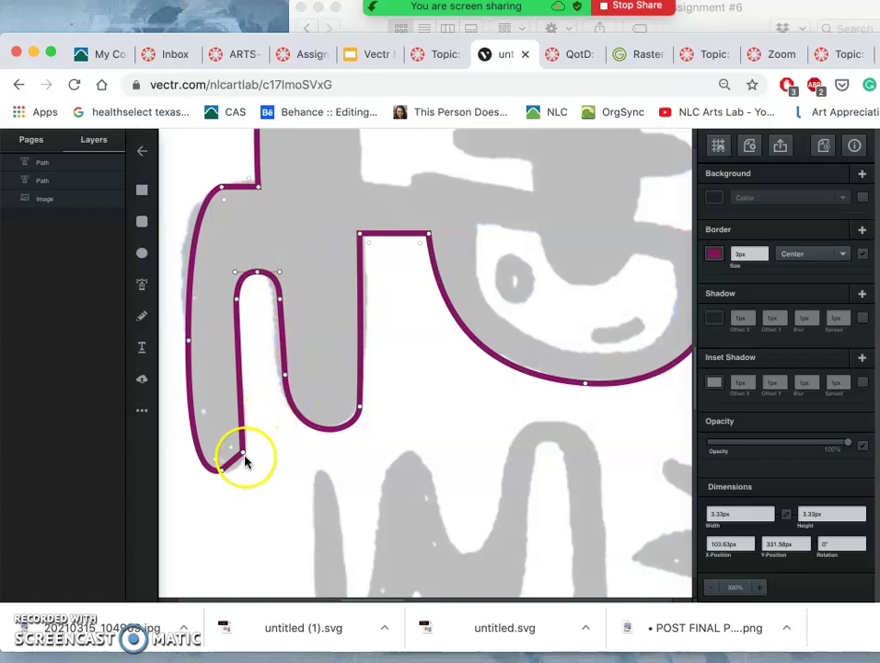
Round the outer strand's tip by smoothing its right node and shortening that node's lower handle toward the tip.
click(222, 475)
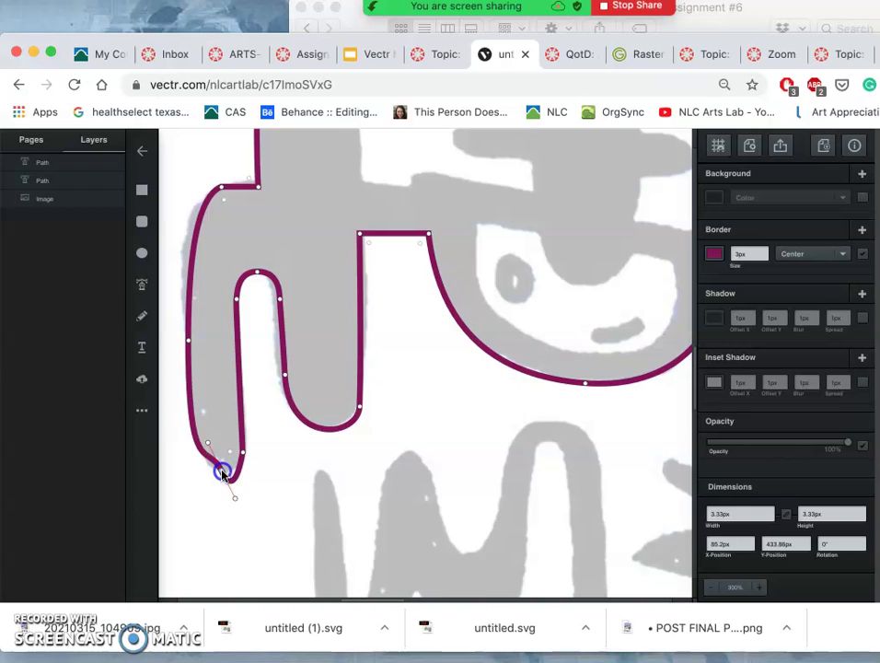
double_click(222, 475)
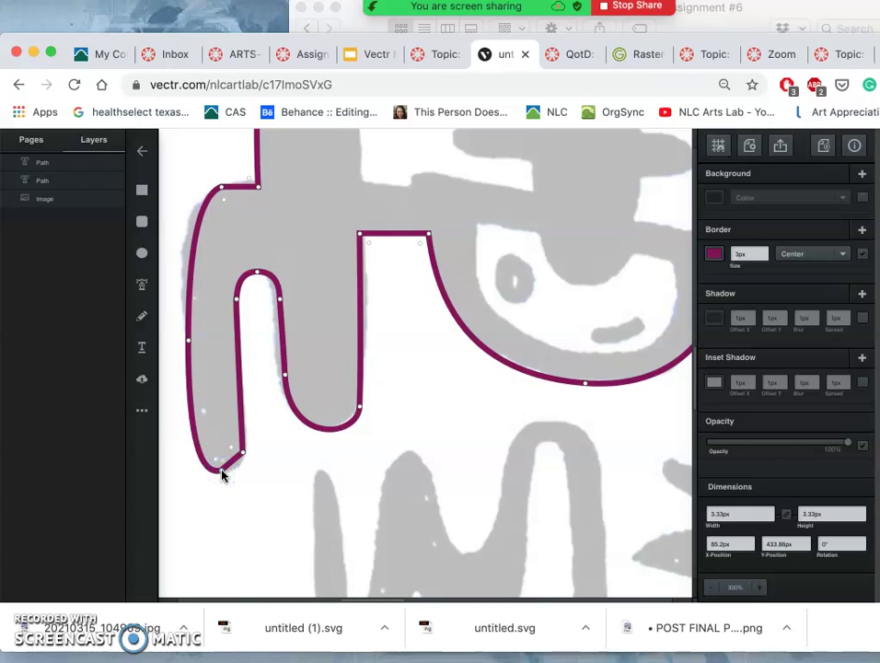
click(241, 451)
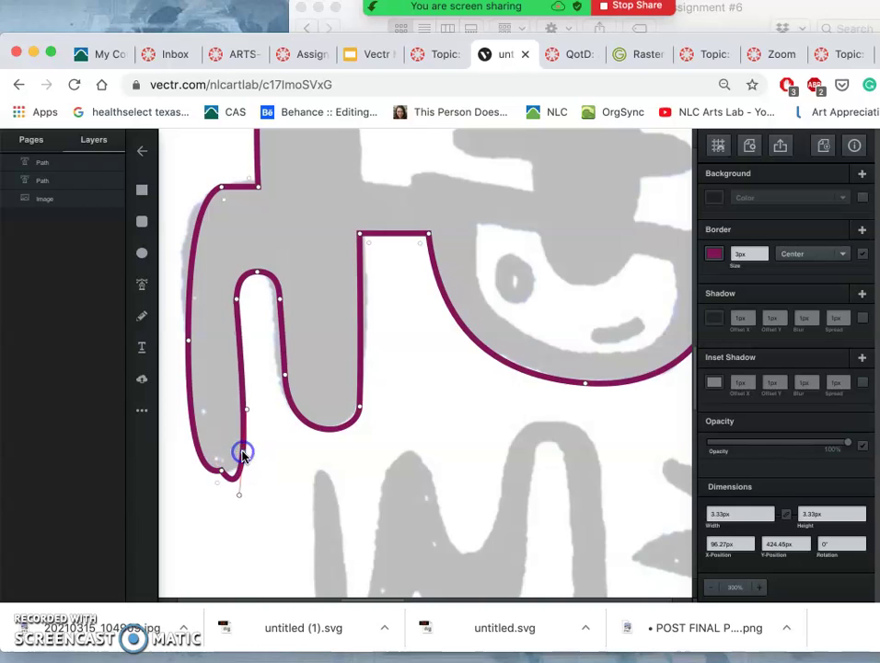
click(246, 410)
drag(246, 410, 244, 453)
mouse_move(239, 495)
mouse_down()
mouse_move(230, 488)
mouse_move(236, 477)
mouse_up()
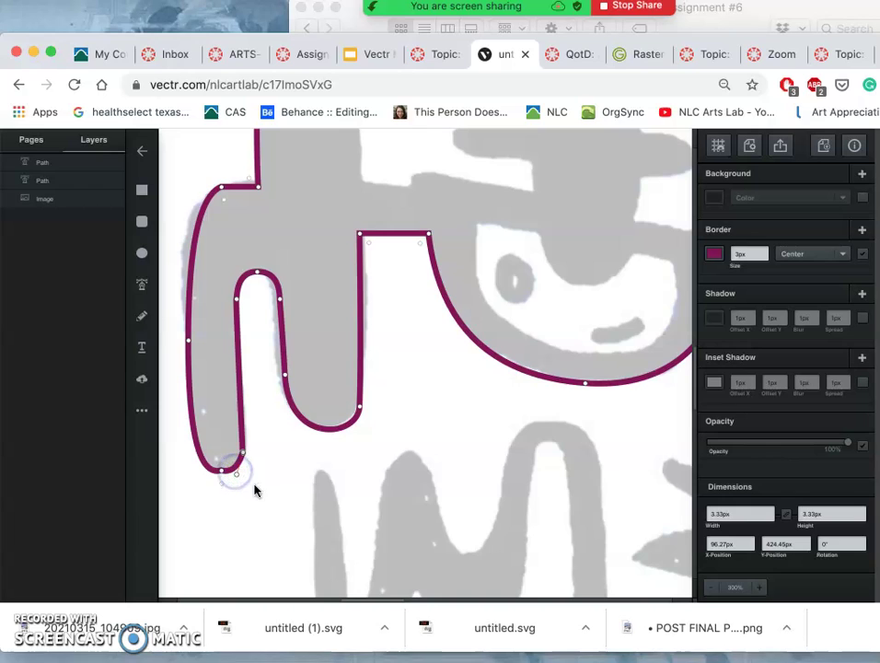
double_click(188, 346)
drag(187, 344, 190, 222)
double_click(196, 231)
drag(193, 268, 187, 260)
key(super+z)
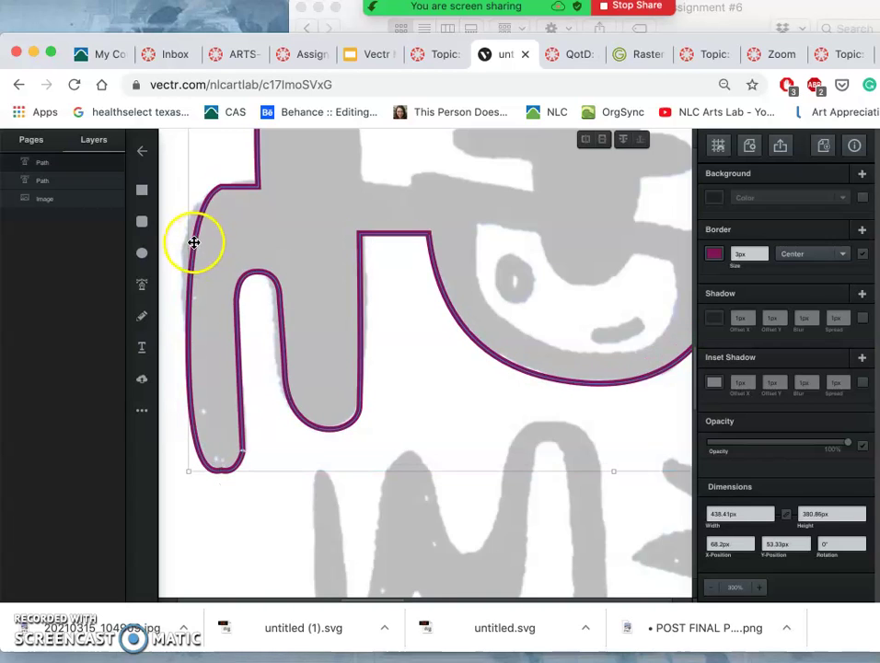
Add a node on the outer strand's upper left curve and move it outward to about X 68.86, Y 309.39 px.
double_click(194, 242)
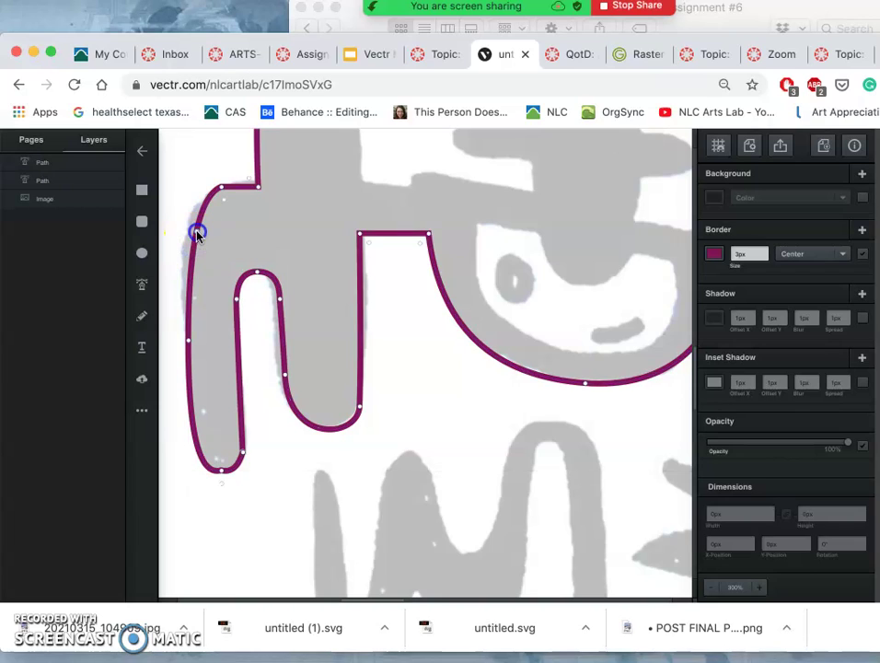
drag(196, 230, 190, 228)
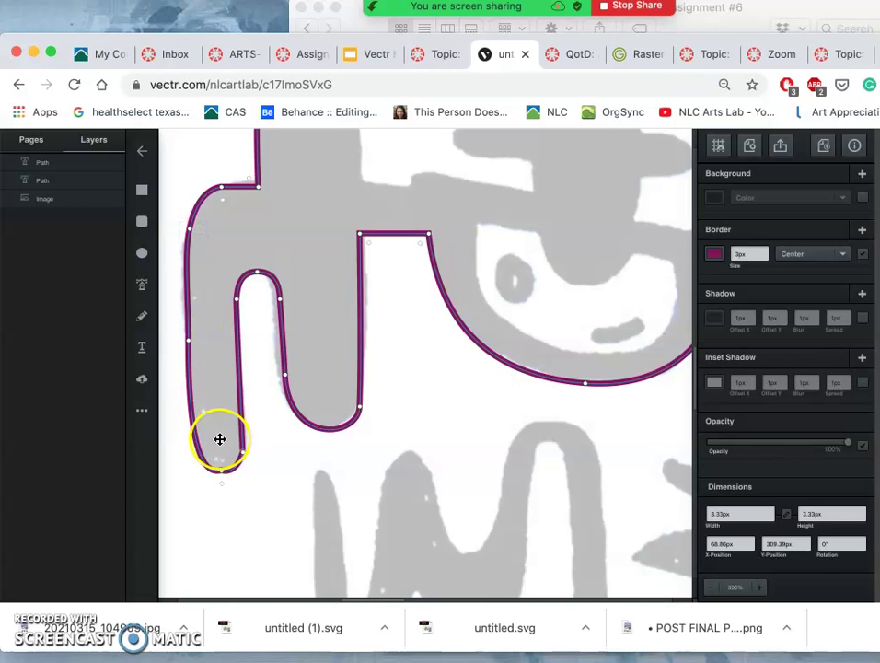
drag(241, 457, 244, 465)
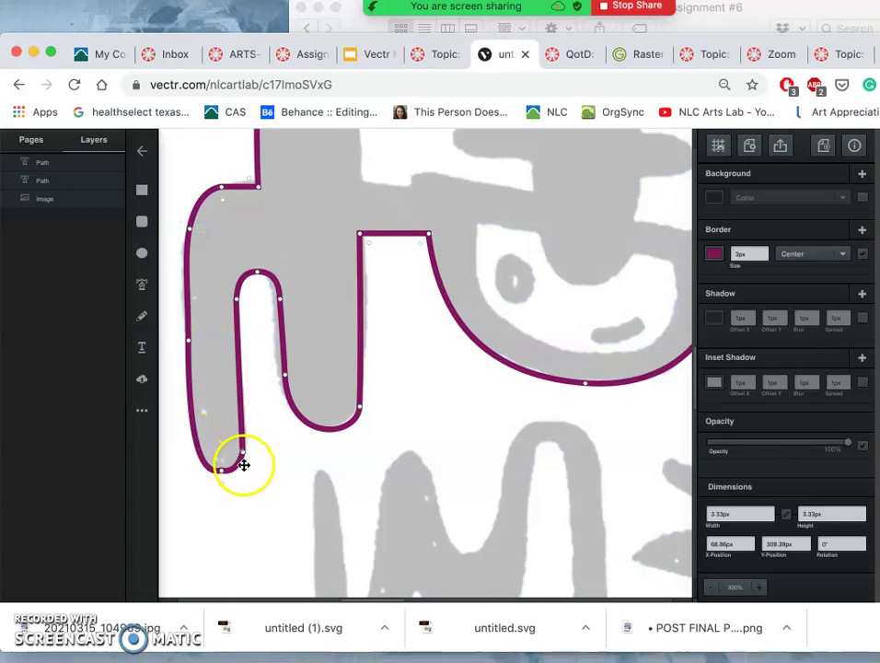
Move the gap's top node to X 104.2 px and its upper left node to X 94.3 px, and shift its lower right node slightly left.
click(257, 274)
click(237, 297)
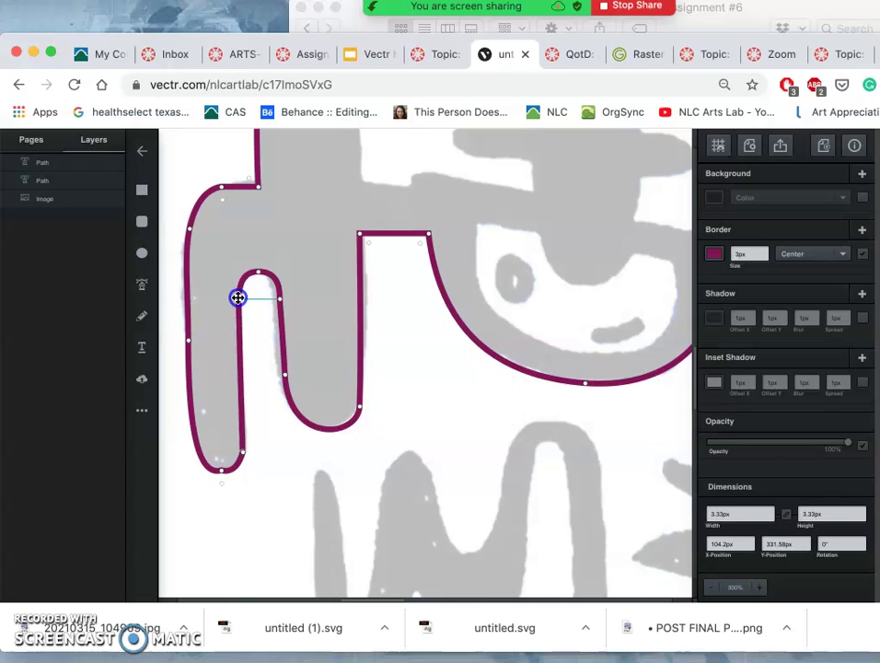
click(288, 374)
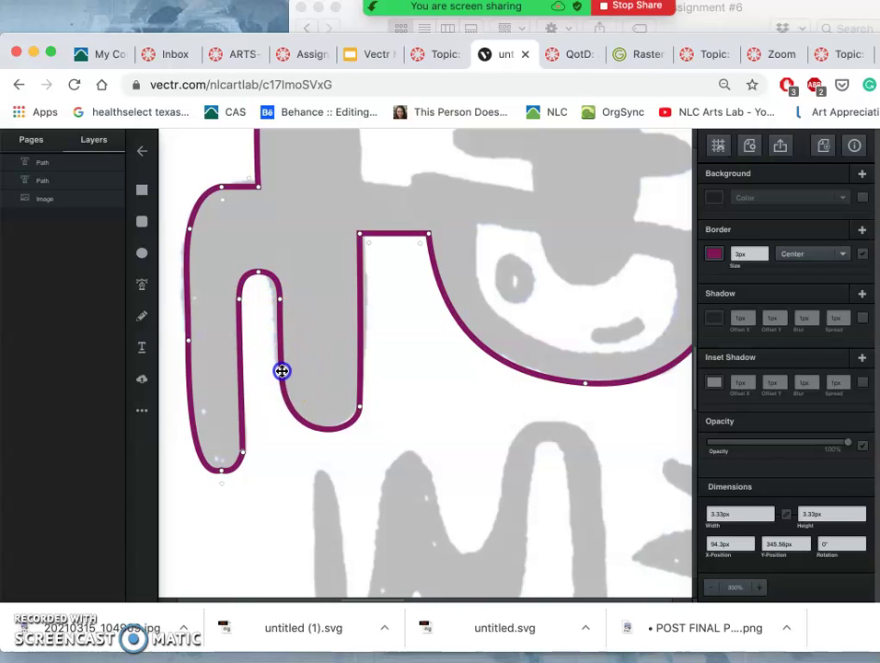
drag(282, 371, 284, 371)
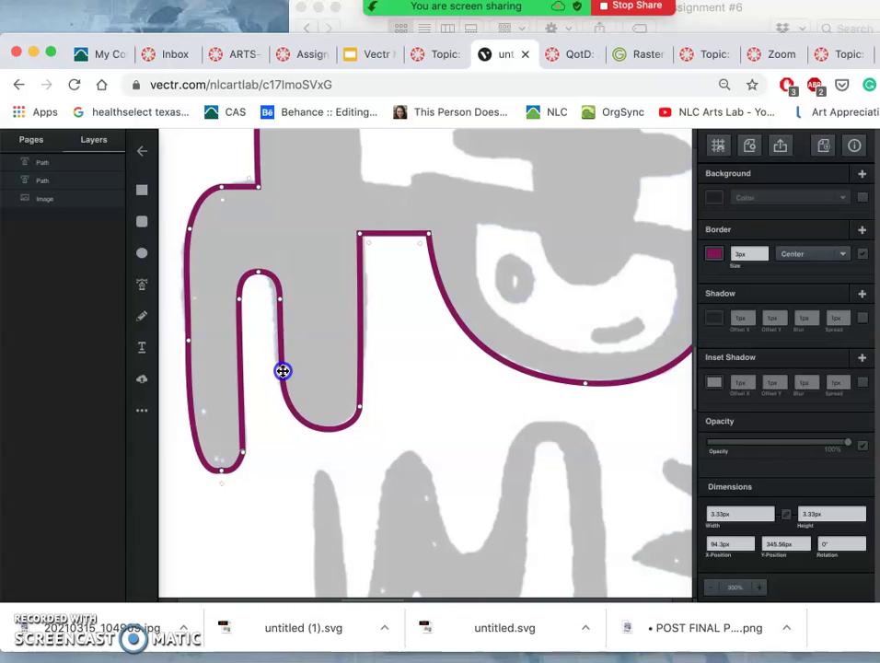
Add a node on each side of the outer strand just above its tip and delete the two old nodes around the tip.
click(243, 453)
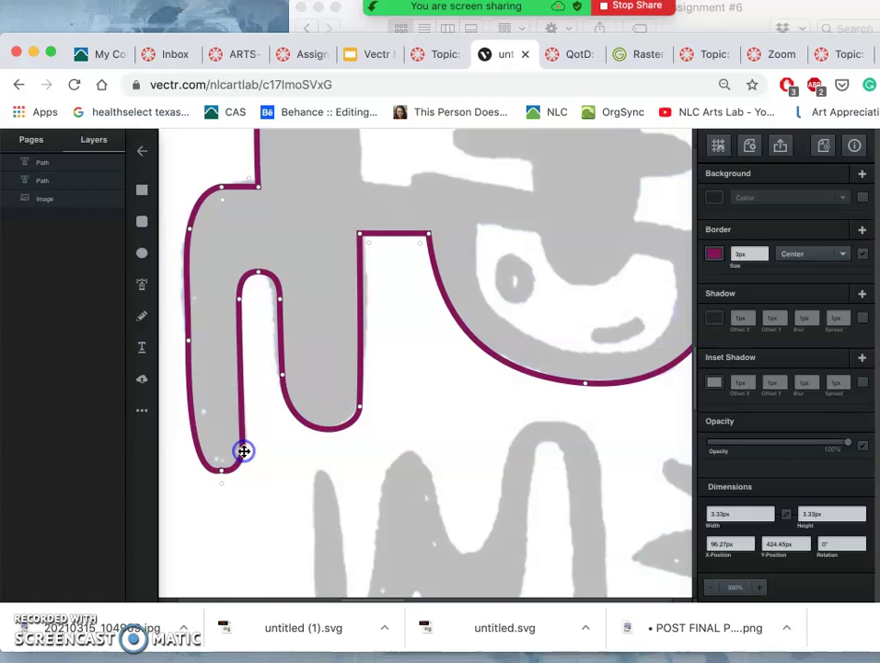
click(225, 467)
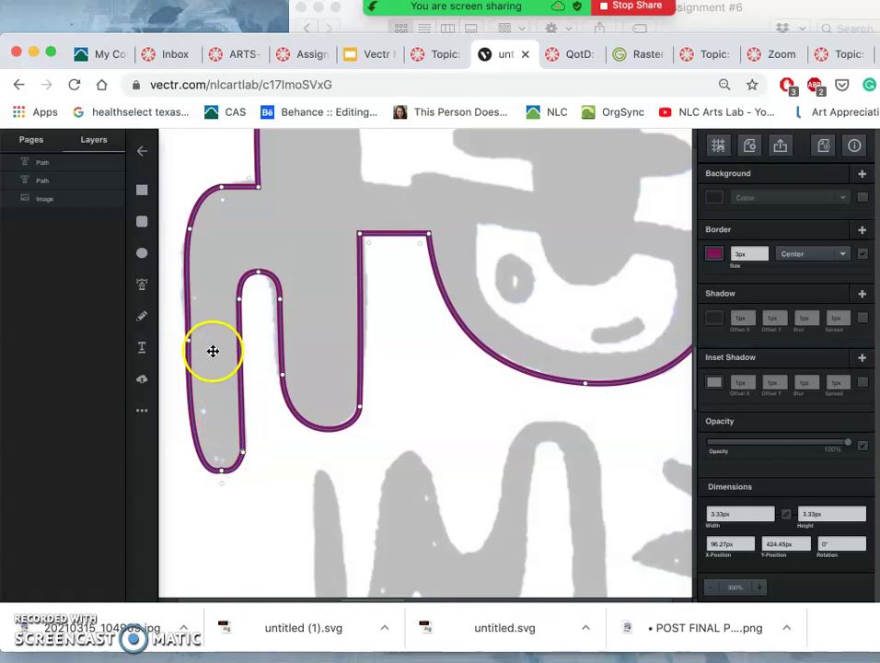
drag(195, 445, 242, 435)
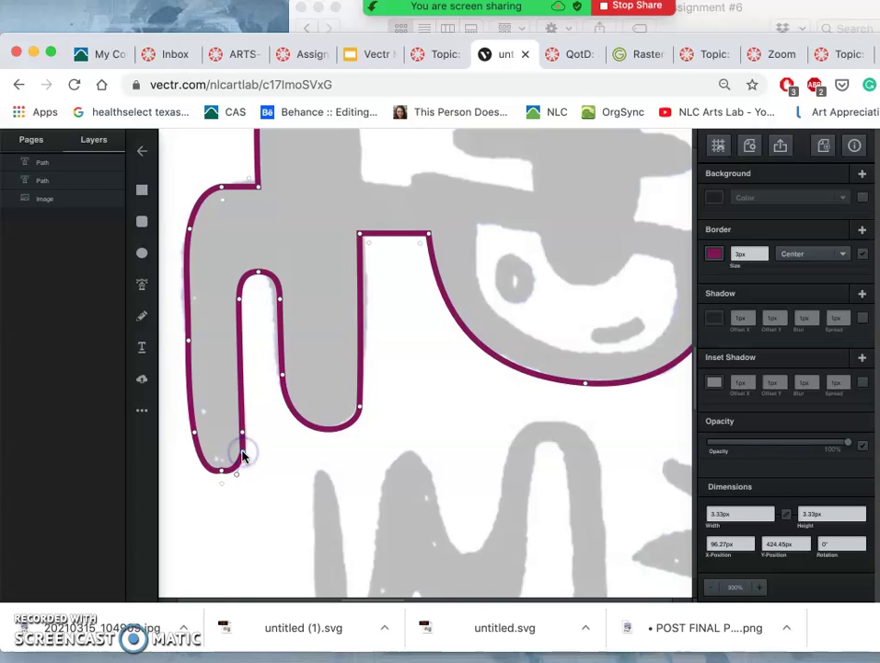
click(244, 458)
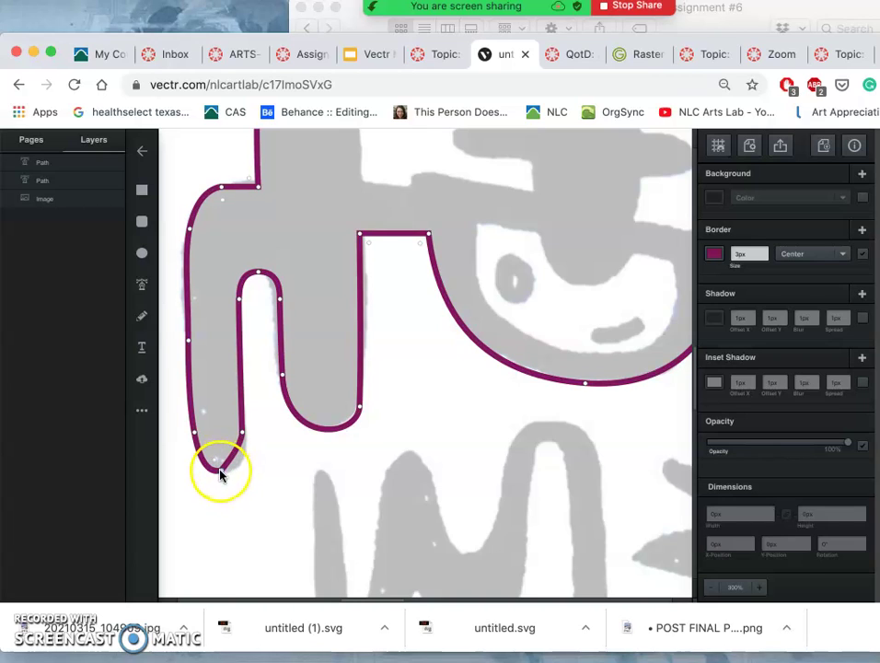
click(221, 469)
key(Delete)
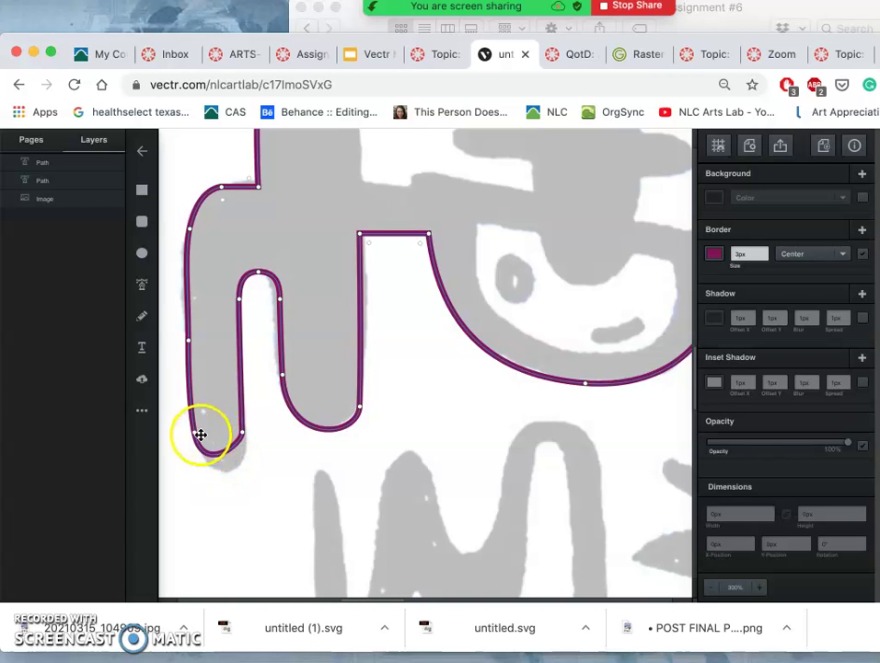
Turn the two new side nodes above the outer strand's tip into corners so a straight edge closes the strand.
click(196, 432)
key(Delete)
click(194, 437)
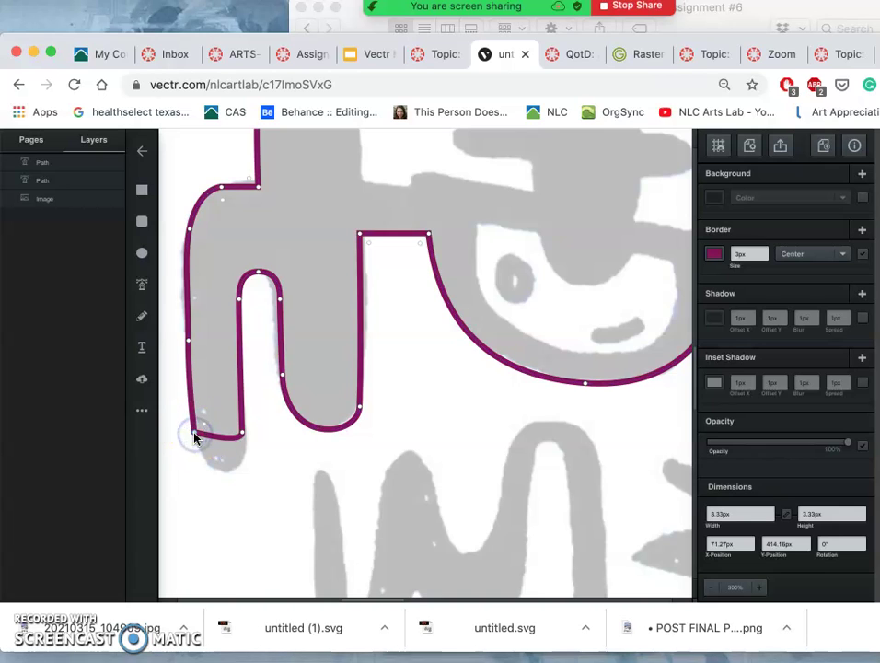
click(238, 434)
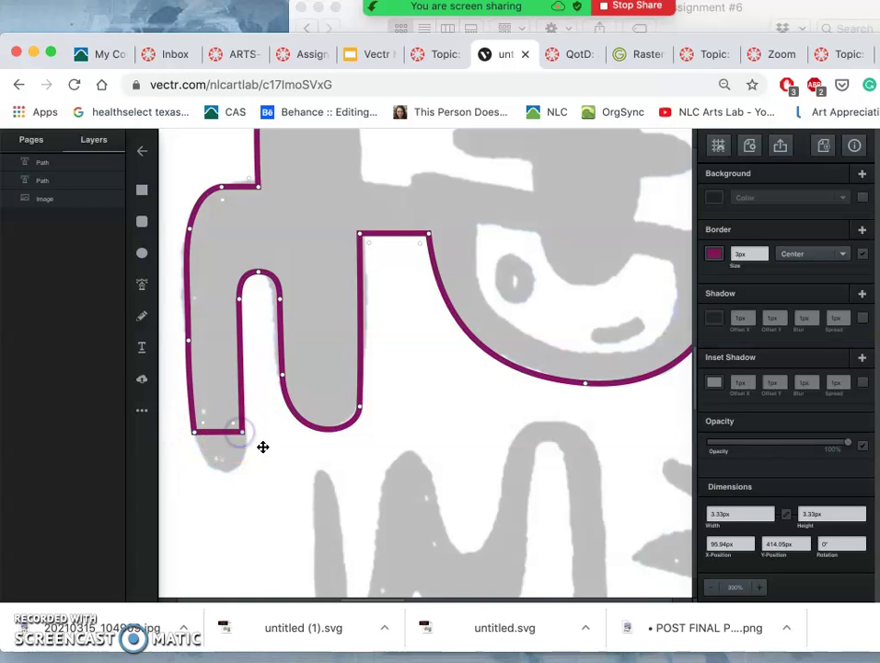
Add a node midway along the outer strand's bottom edge, lower it to about X 85.2, Y 434.1 px and widen its handles into a round tip.
click(219, 434)
drag(219, 437, 220, 471)
double_click(221, 472)
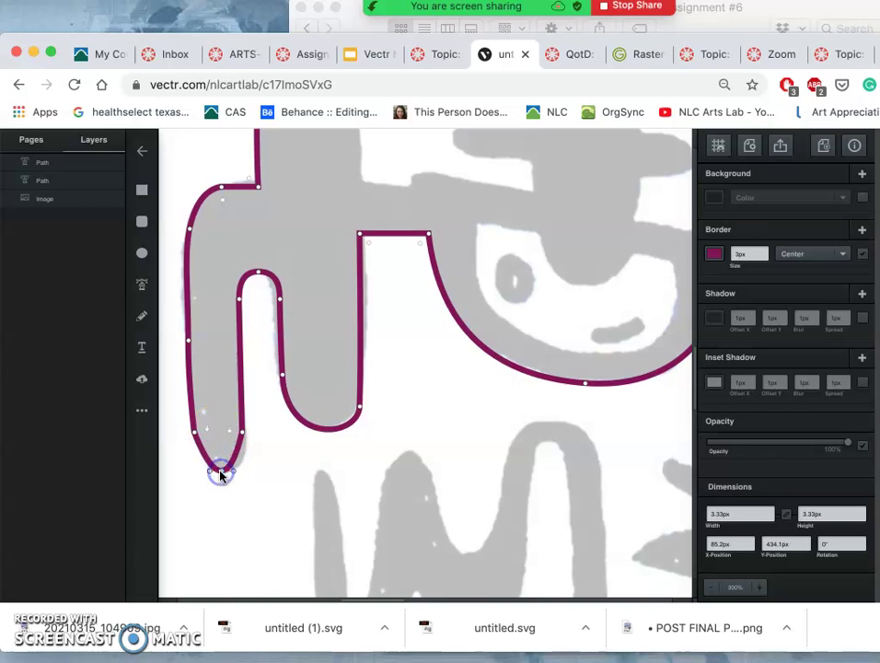
drag(232, 469, 250, 472)
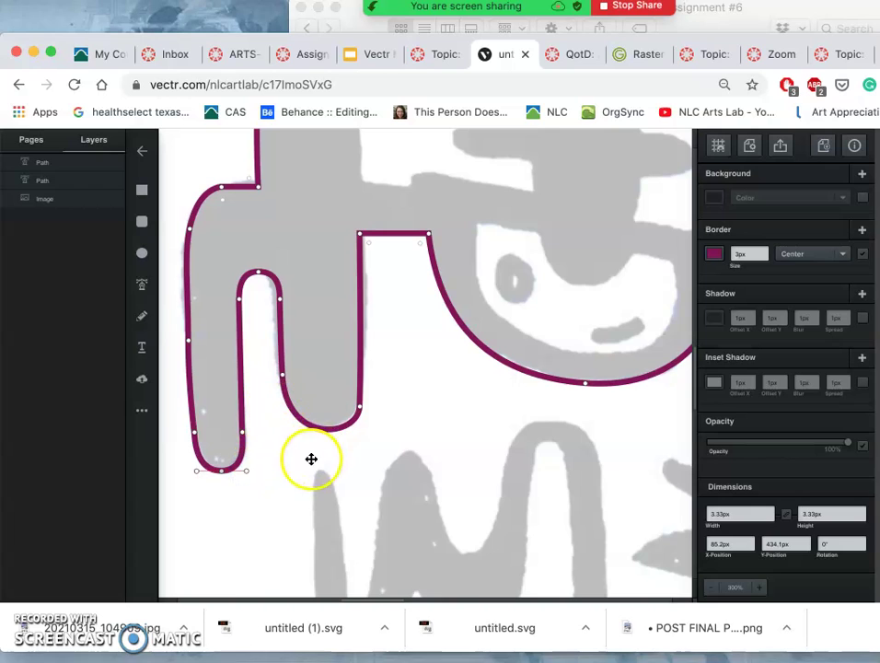
Turn on the black color fill for the hair path, switch off its border and finish editing its nodes.
scroll(421, 435, down, 6)
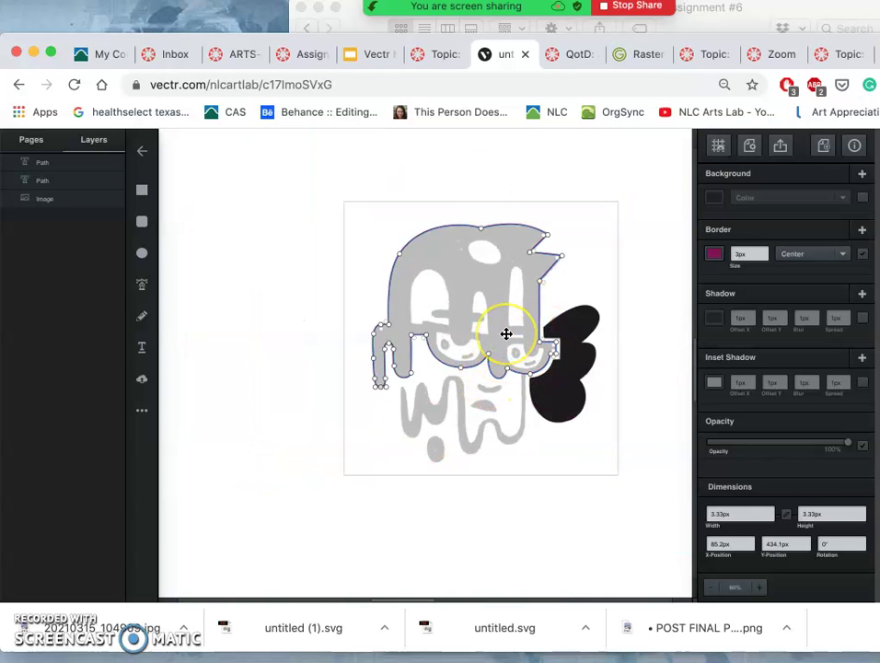
click(863, 199)
click(863, 253)
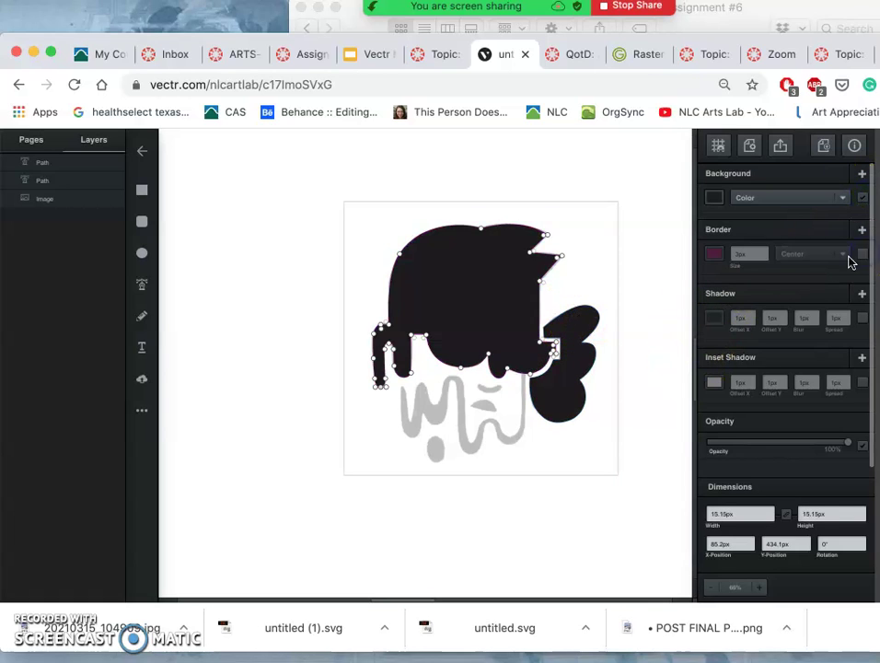
click(201, 237)
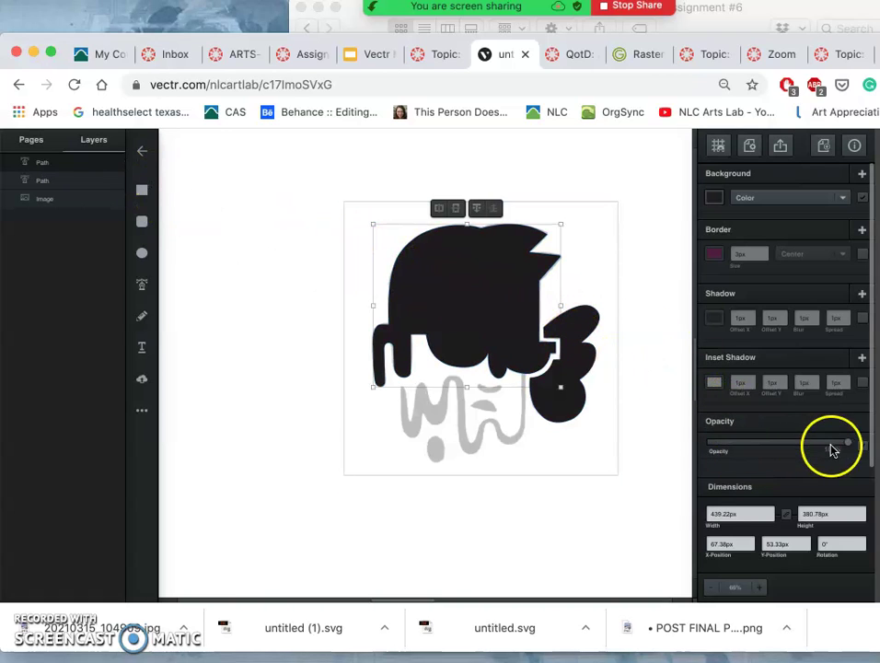
Lower the filled hair shape's opacity to 38% so the scanned drawing shows through.
drag(842, 446, 771, 454)
click(782, 452)
click(863, 448)
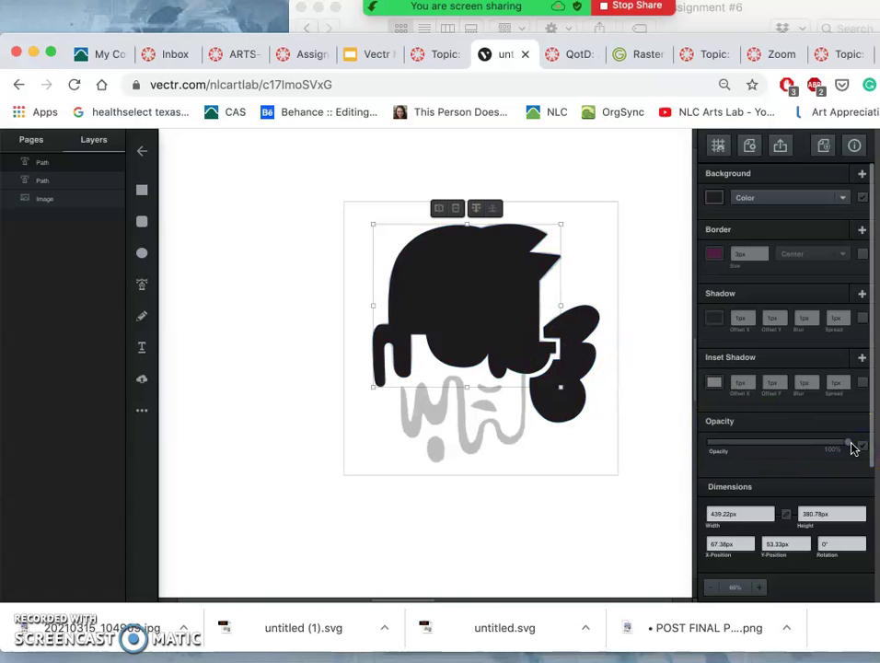
mouse_move(842, 447)
mouse_down()
mouse_move(814, 447)
mouse_move(841, 443)
mouse_up()
click(849, 448)
click(849, 448)
drag(840, 448, 760, 444)
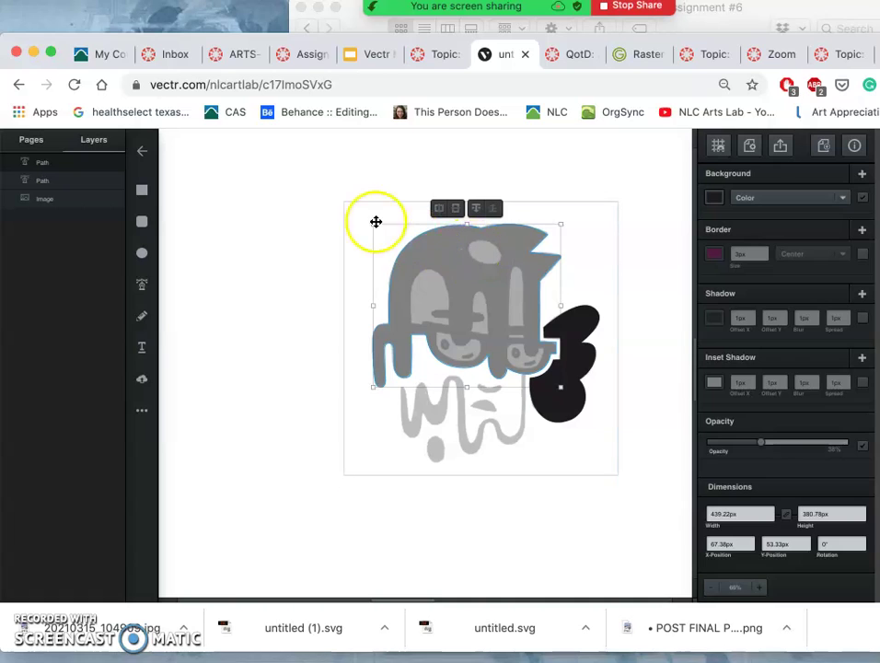
Draw an ellipse about 92 by 65 px over the highlight near the top of the hair and rotate it about 18°.
click(143, 253)
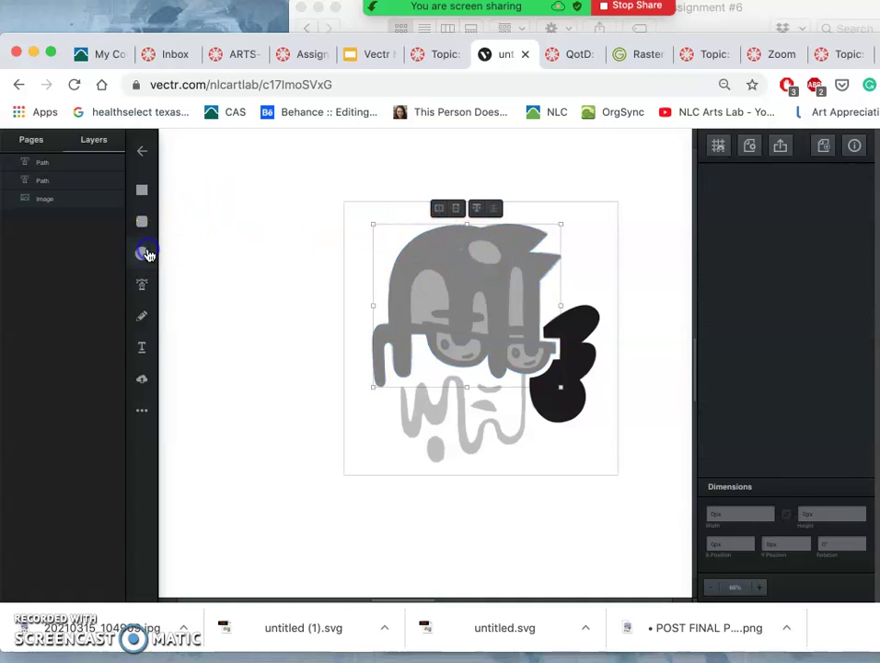
mouse_move(462, 243)
mouse_down()
mouse_move(493, 261)
mouse_move(509, 256)
mouse_up()
click(512, 270)
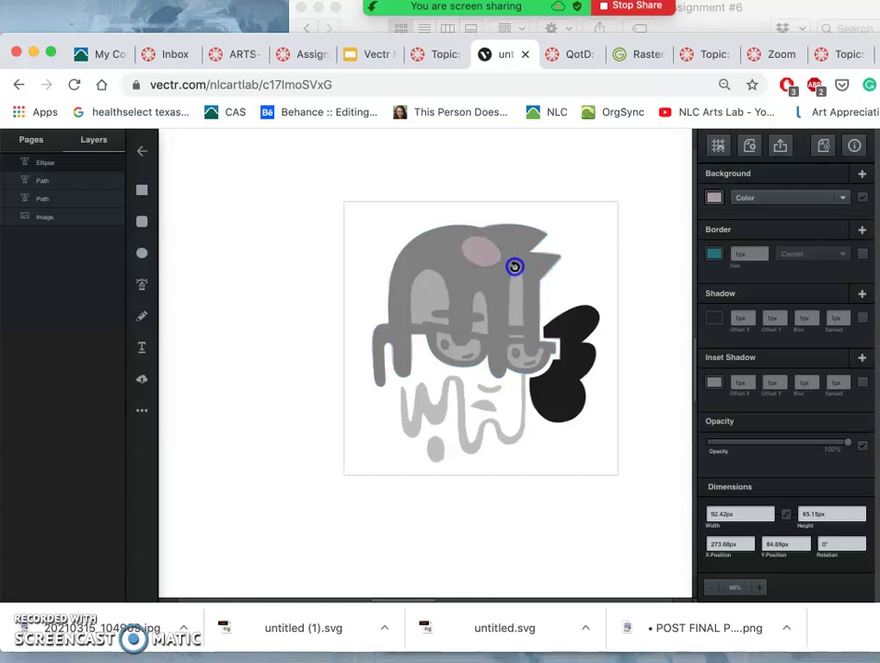
drag(514, 266, 515, 265)
click(514, 265)
click(515, 265)
With its opacity temporarily at 69%, shrink the ellipse to about 79 by 54 px to fit the hair highlight, and restore the opacity to 100%.
scroll(515, 265, up, 6)
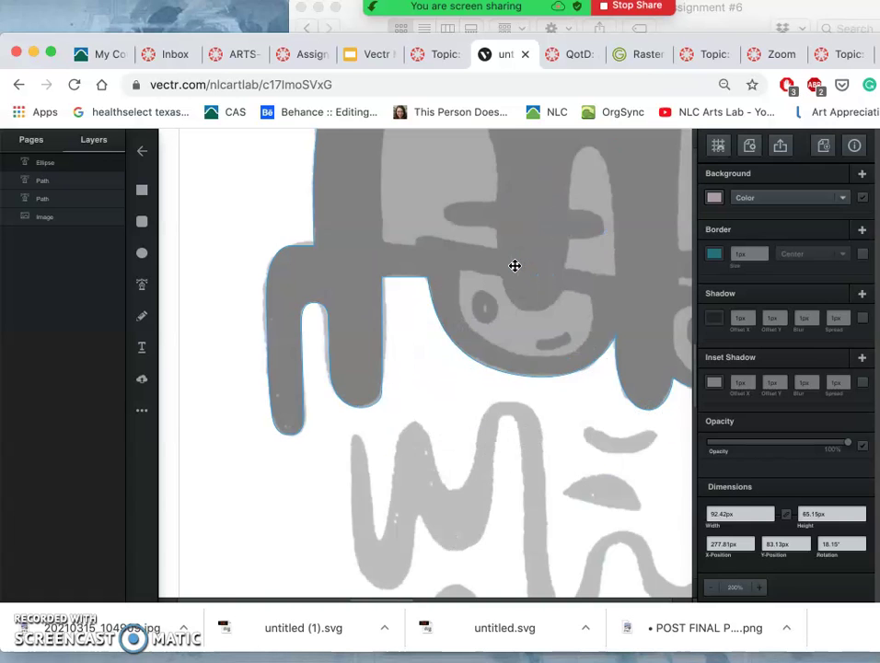
scroll(515, 265, up, 8)
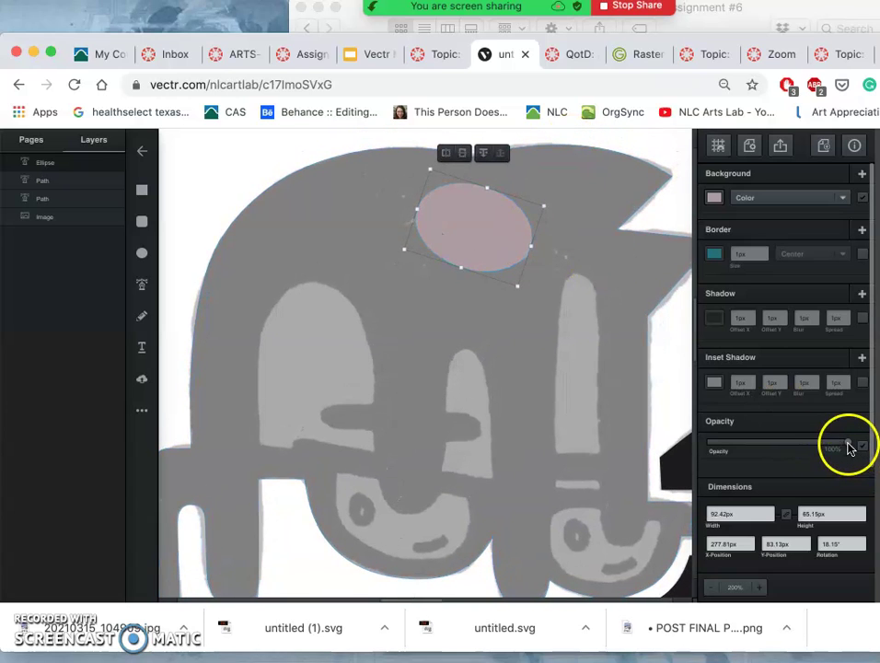
drag(848, 443, 848, 443)
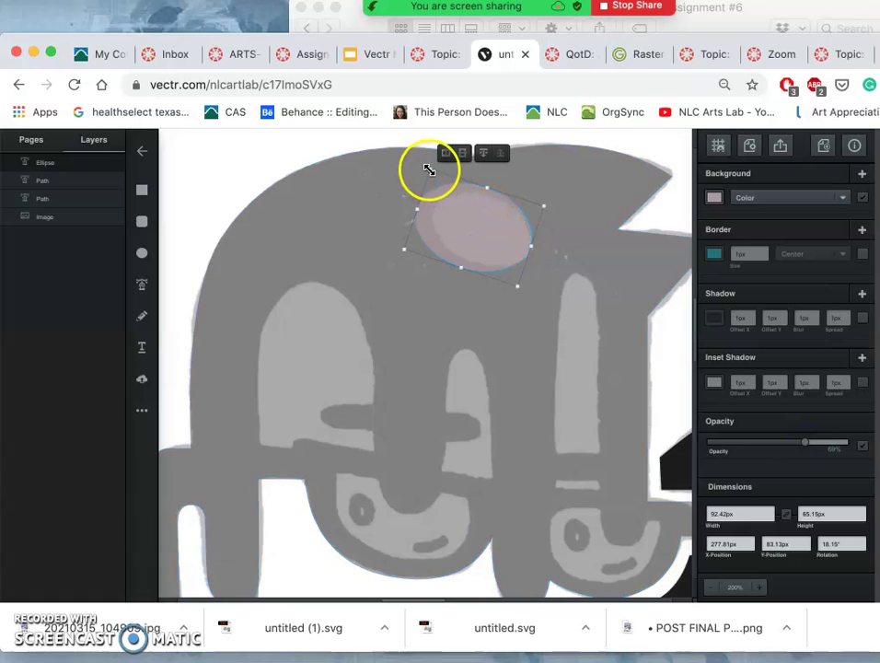
drag(429, 168, 441, 181)
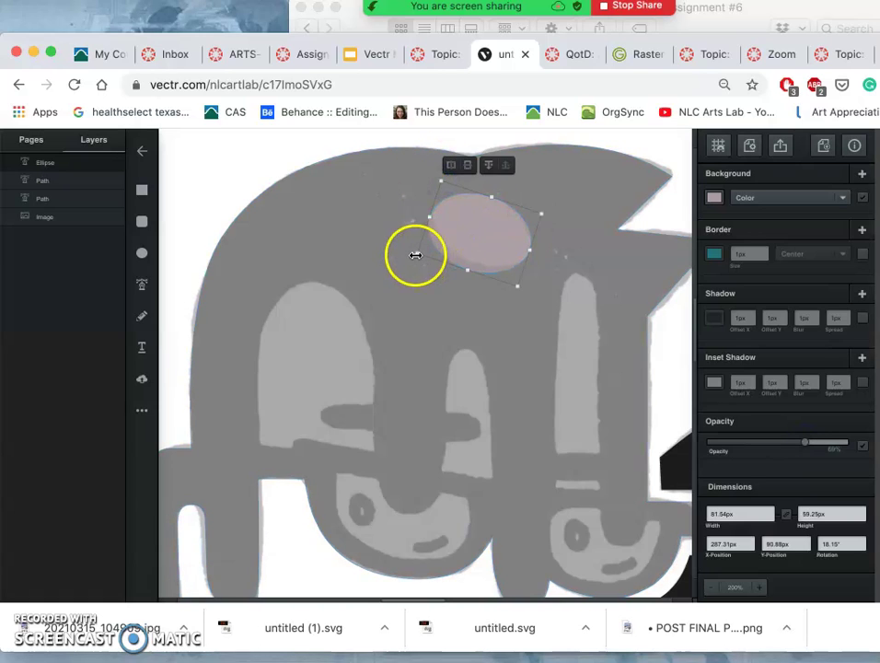
drag(416, 254, 418, 250)
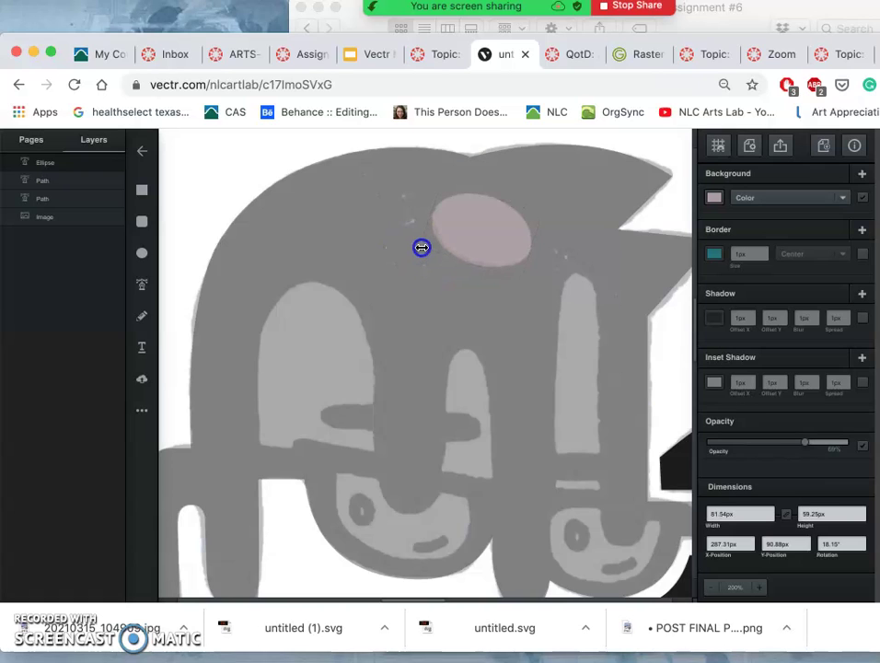
drag(421, 247, 421, 248)
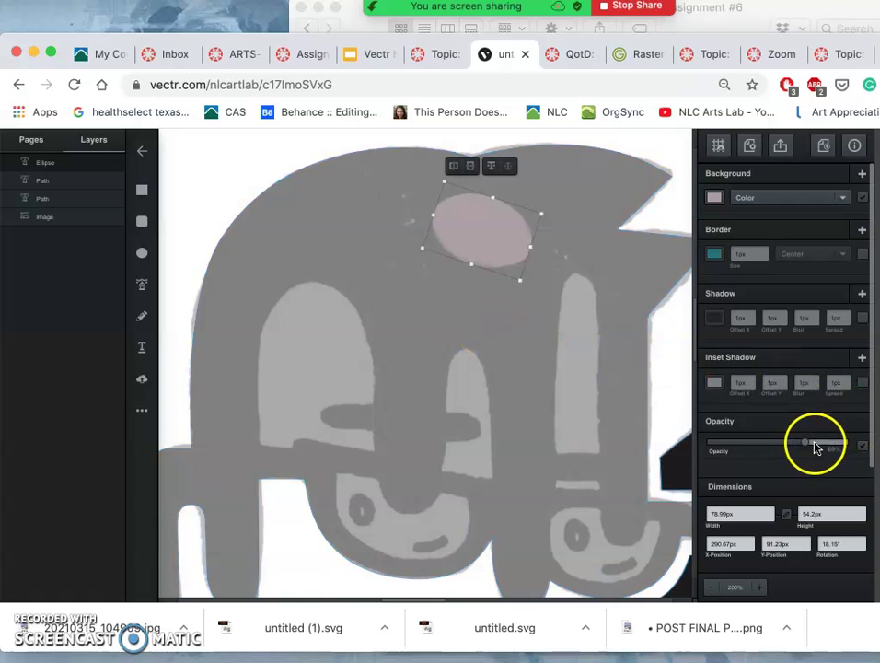
drag(807, 447, 865, 444)
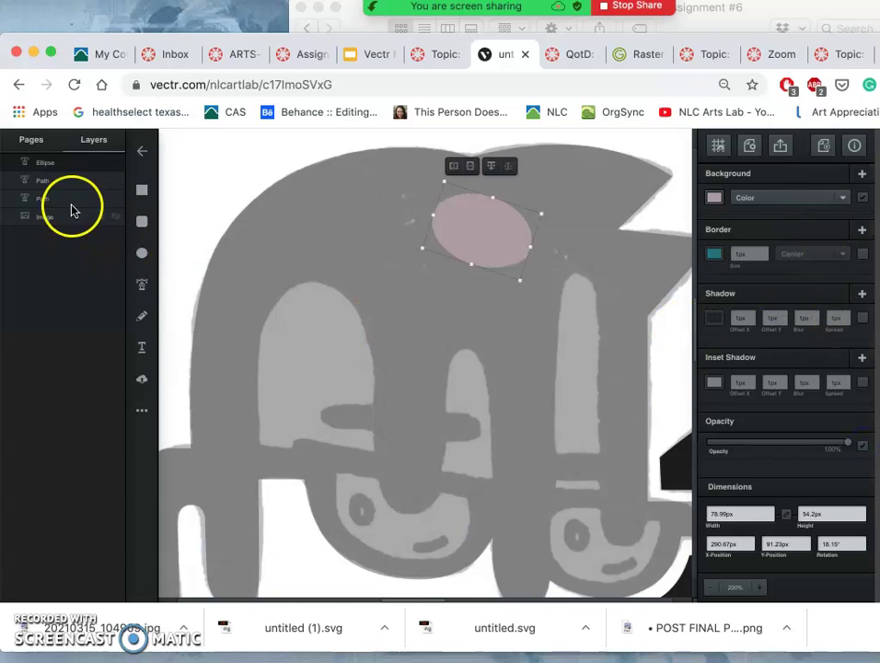